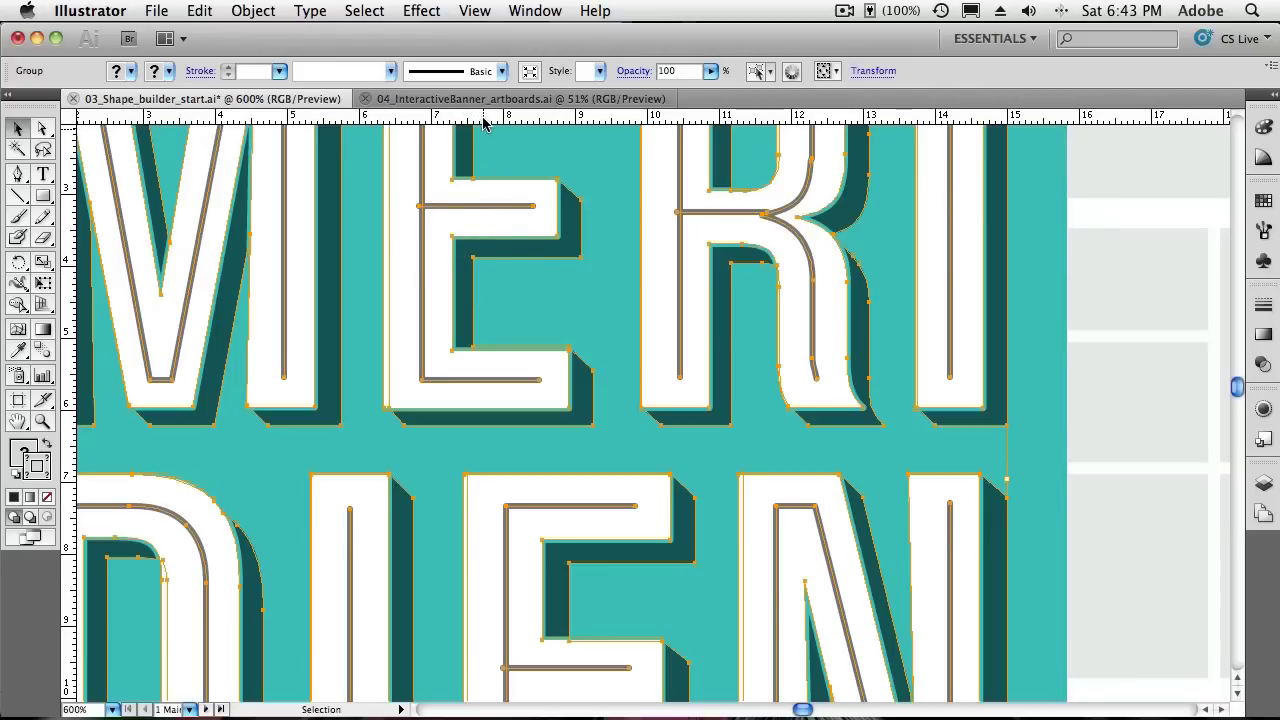
# - Turn on View > Pixel Preview so the pixel grid shows over the MERIDIEN lettering
pyautogui.click(476, 11)
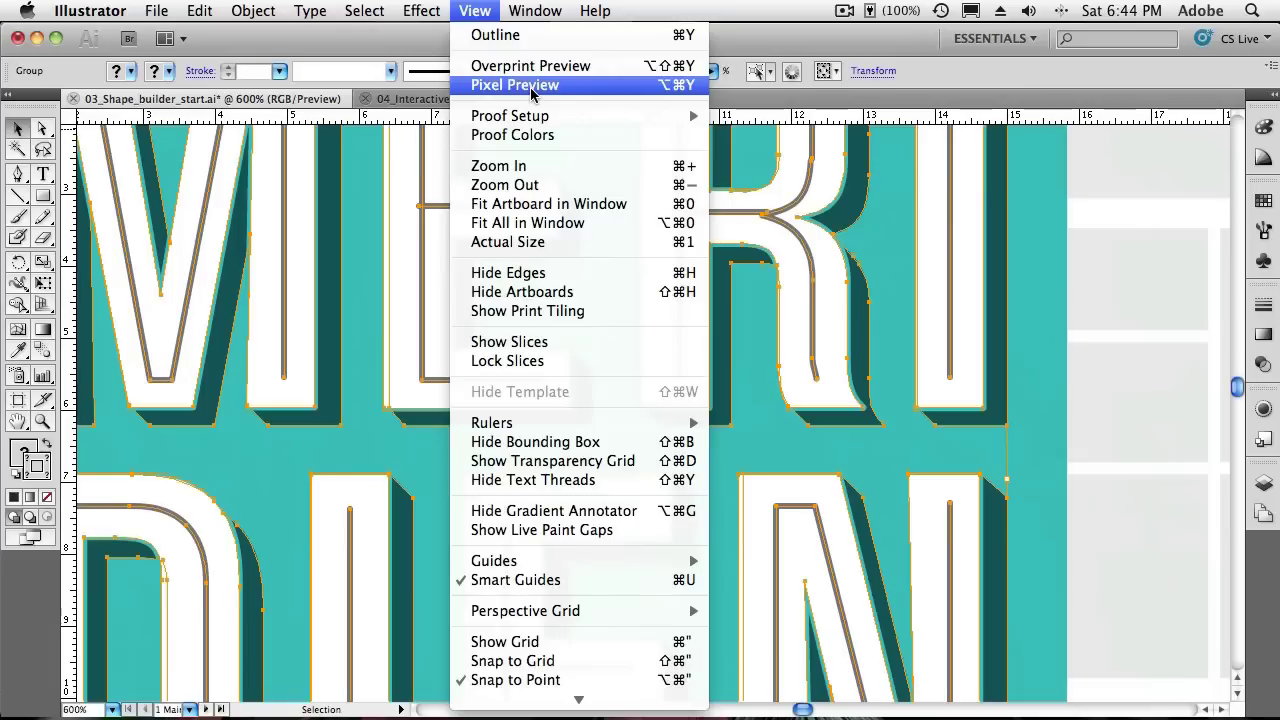
pyautogui.click(531, 86)
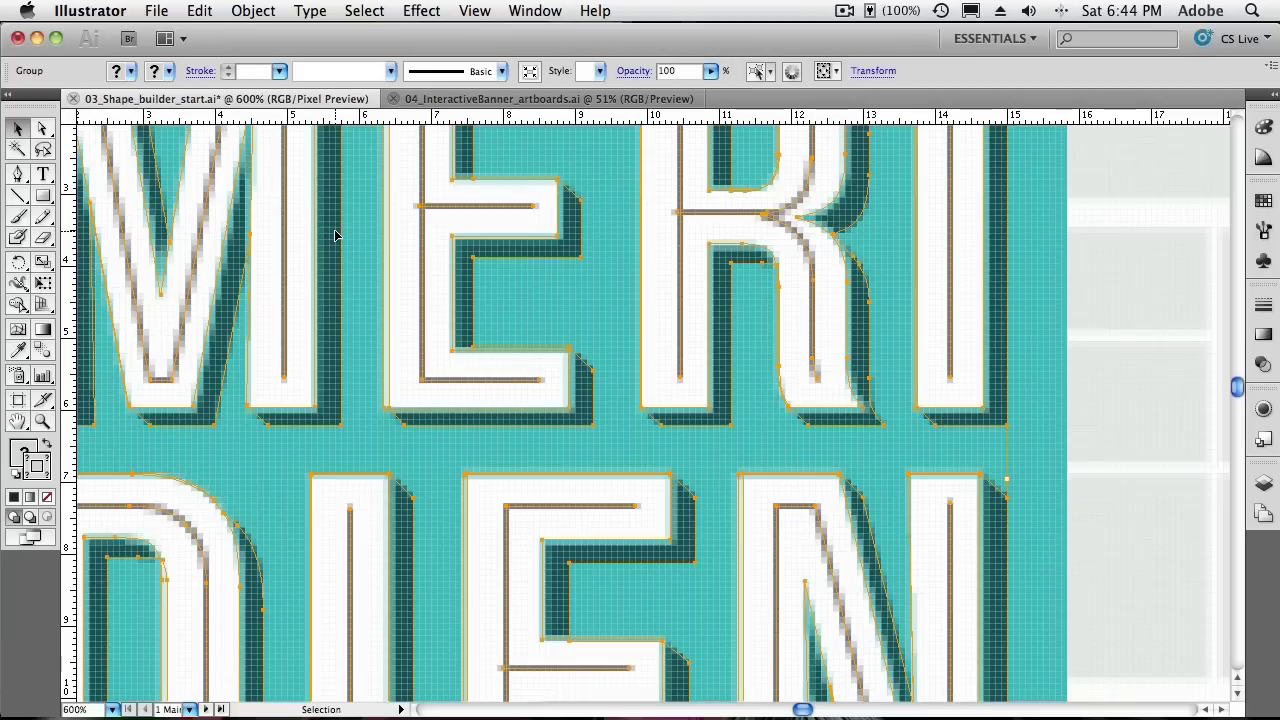
# - In the Transform panel, compare Align to Pixel Grid off and on, leave it checked, and dock the panel right
pyautogui.click(525, 11)
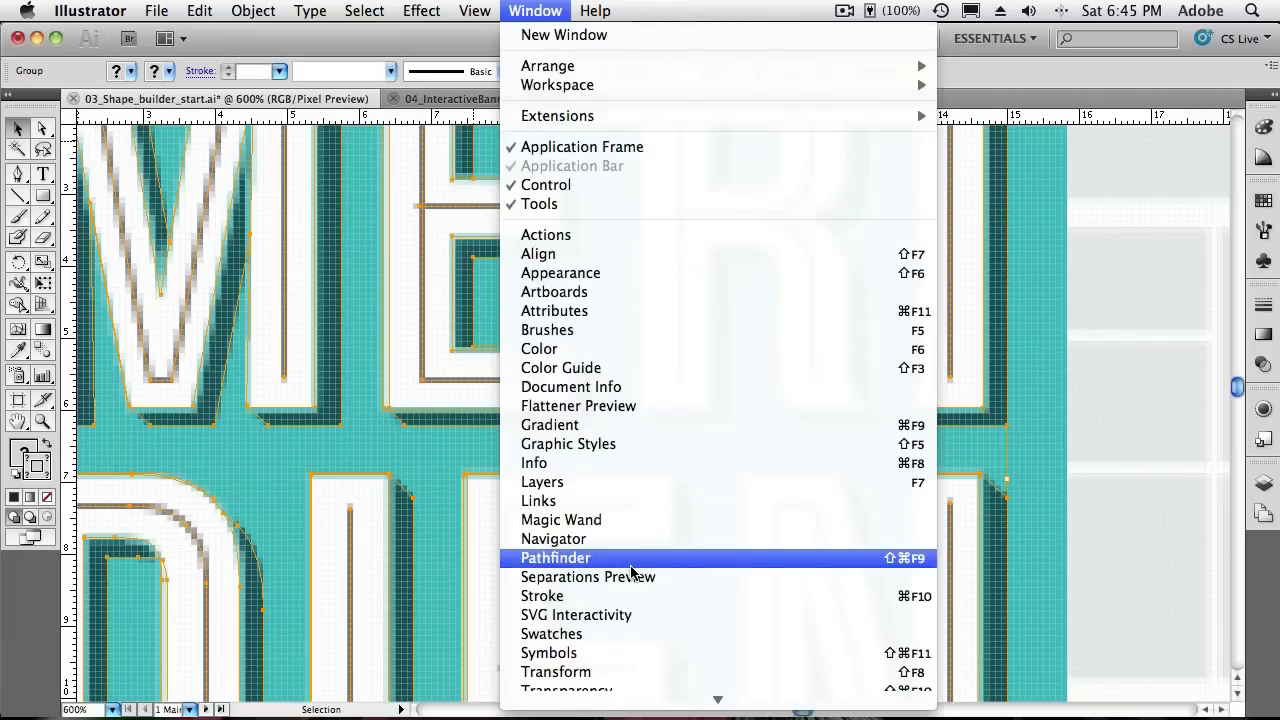
pyautogui.click(624, 675)
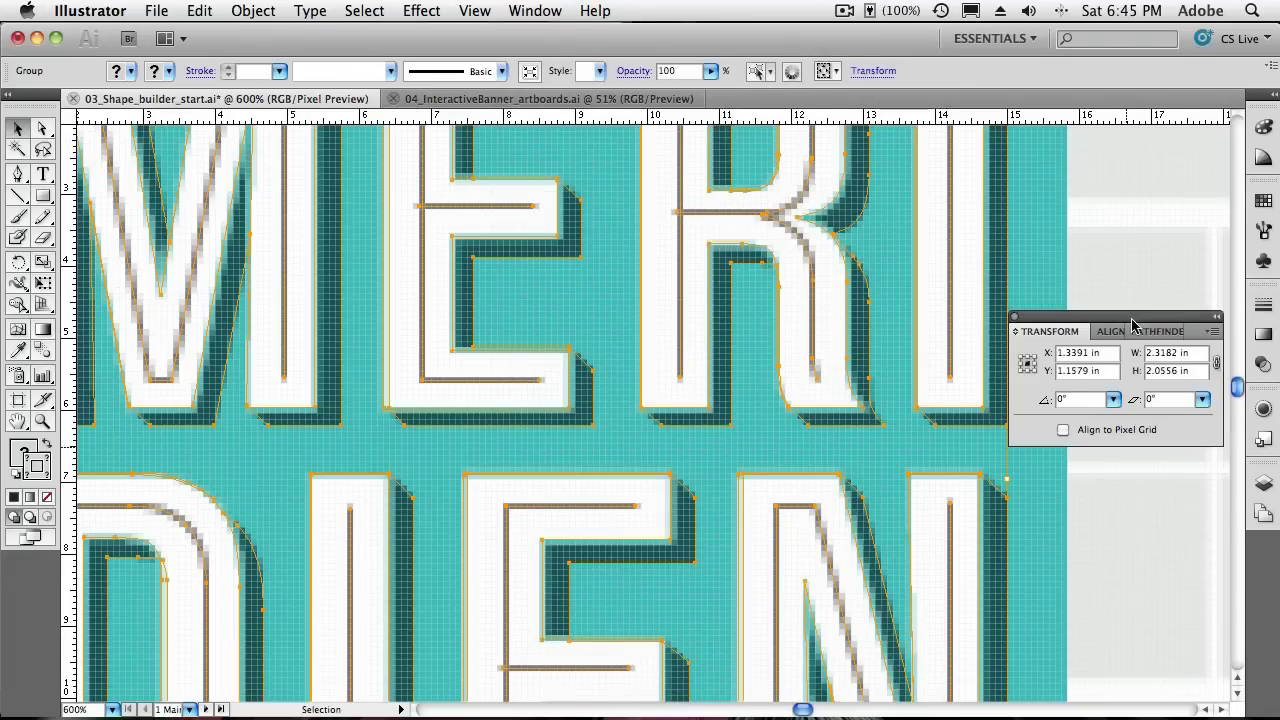
pyautogui.moveTo(1133, 323); pyautogui.dragTo(653, 206)
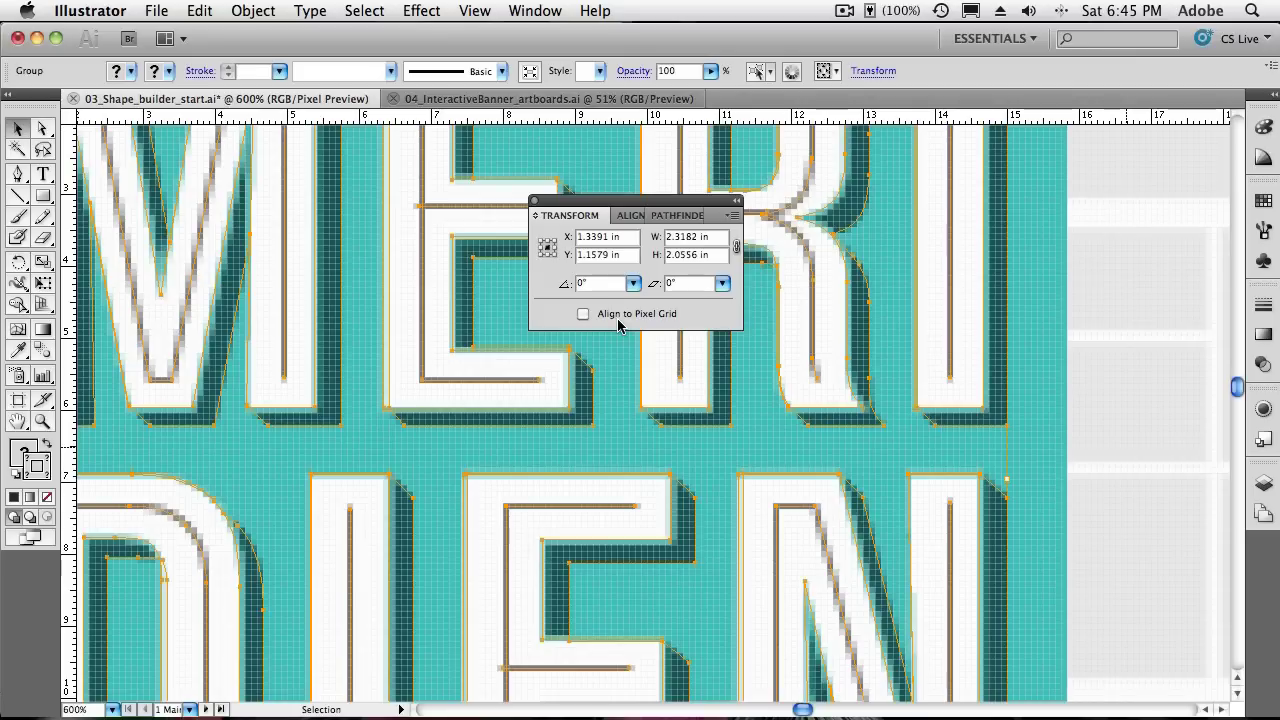
pyautogui.click(617, 316)
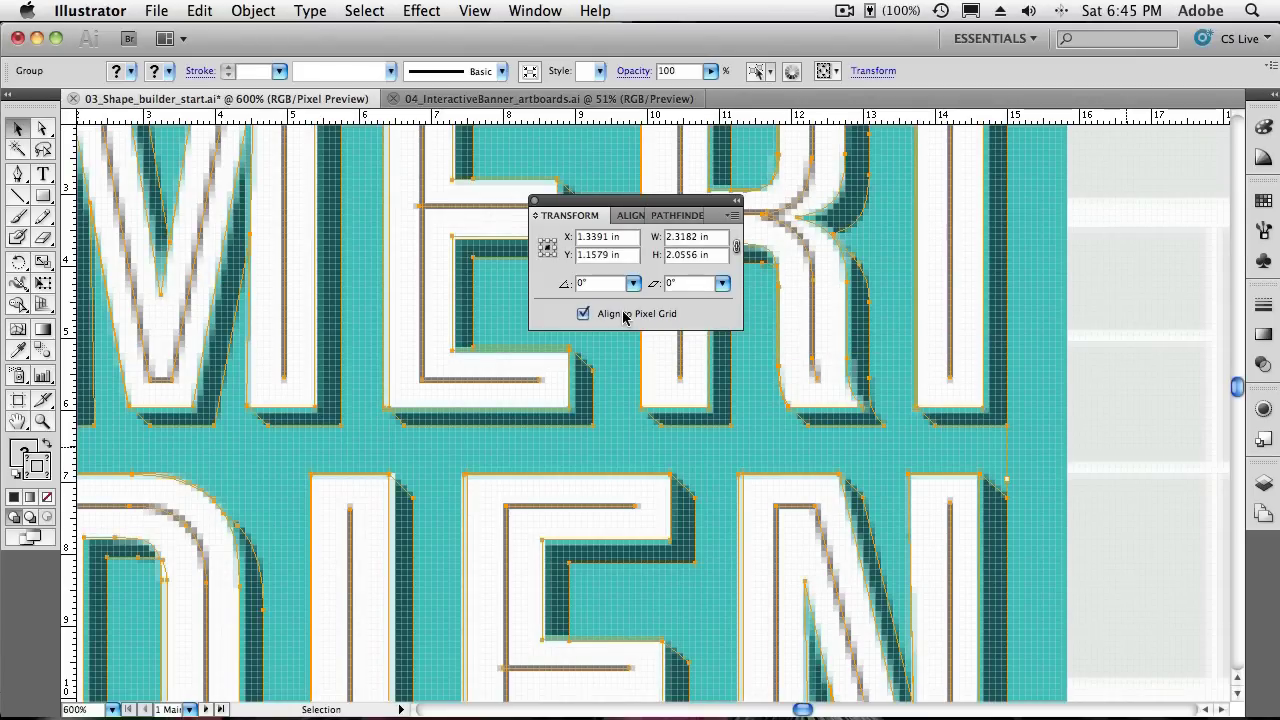
pyautogui.click(622, 316)
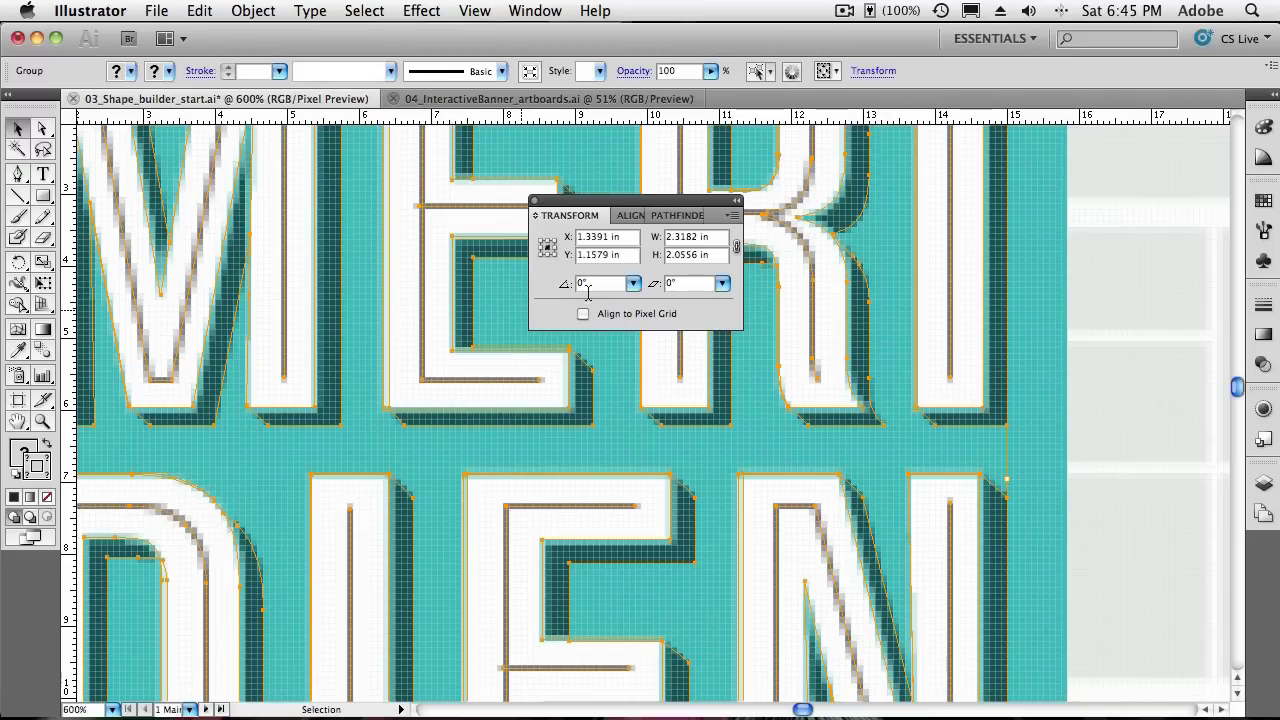
pyautogui.click(630, 314)
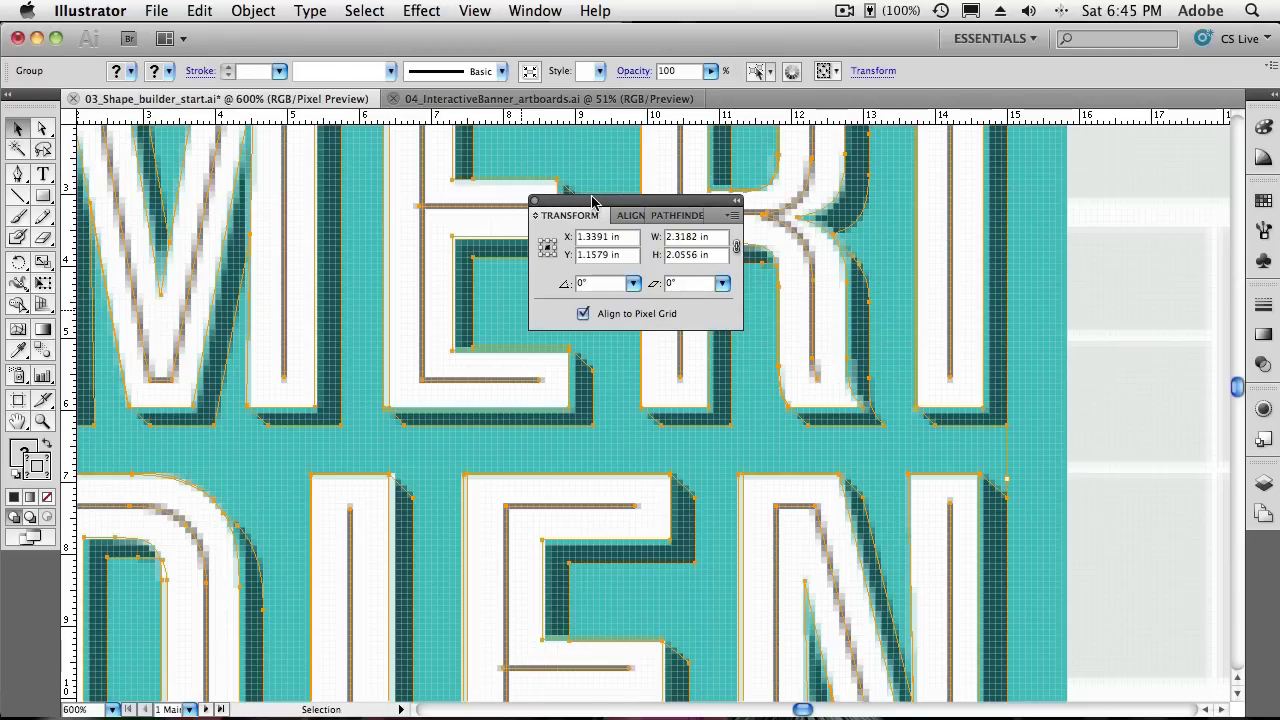
pyautogui.moveTo(592, 201); pyautogui.dragTo(1068, 307)
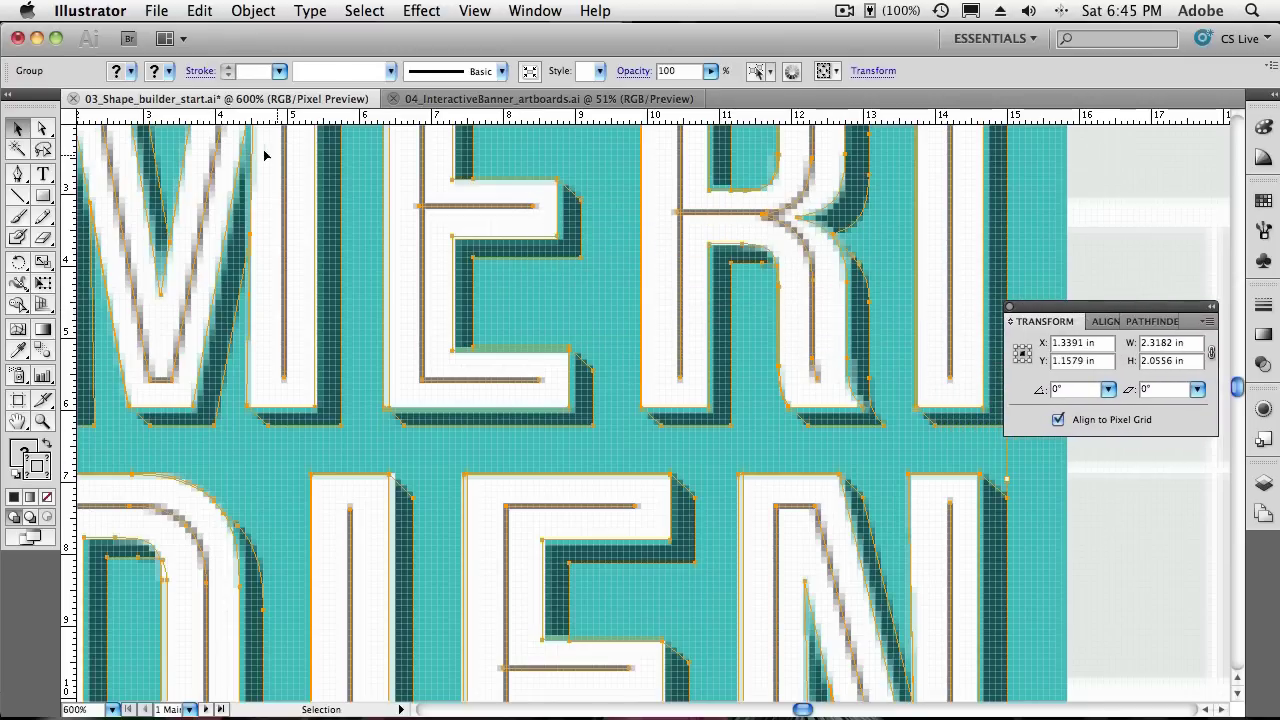
pyautogui.click(156, 10)
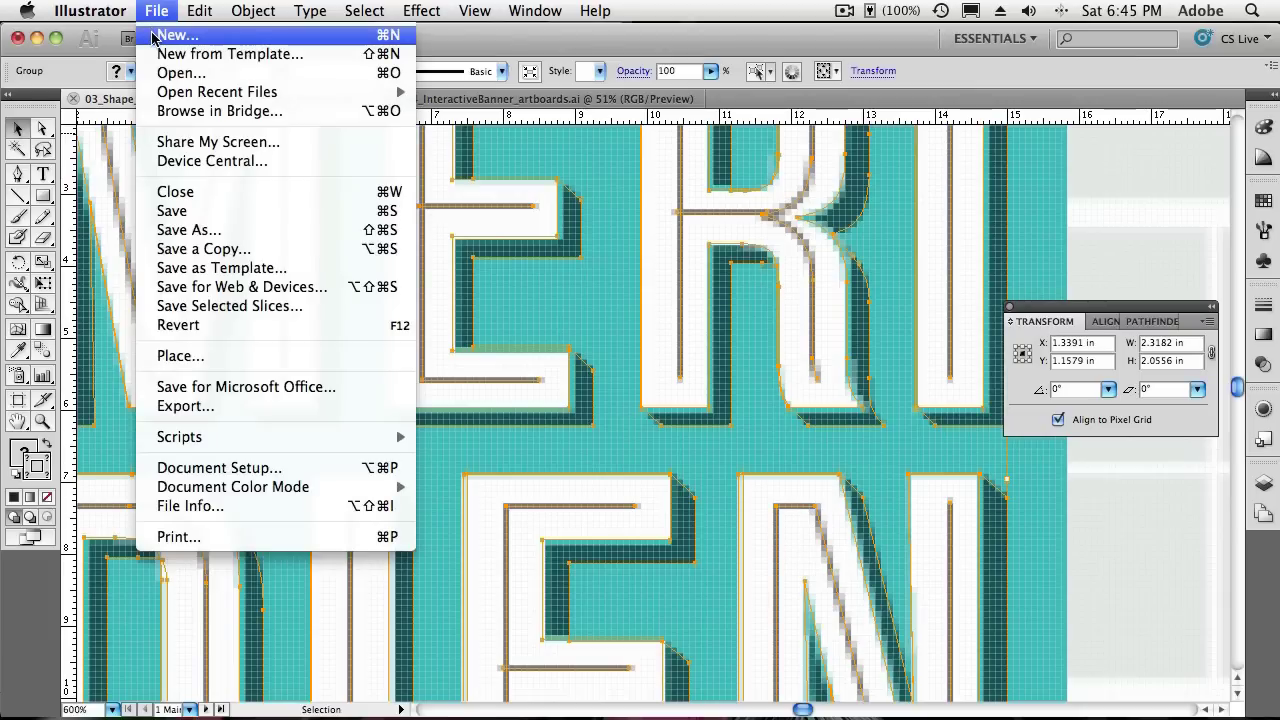
pyautogui.click(160, 36)
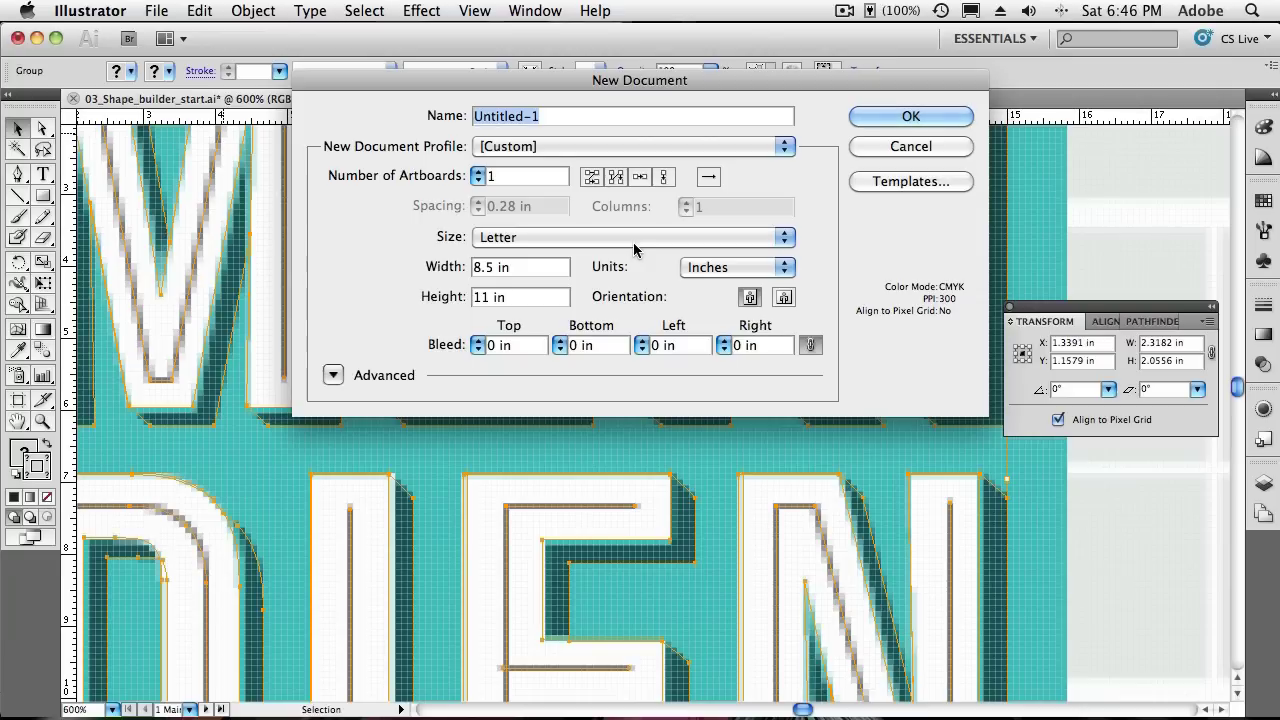
pyautogui.click(540, 149)
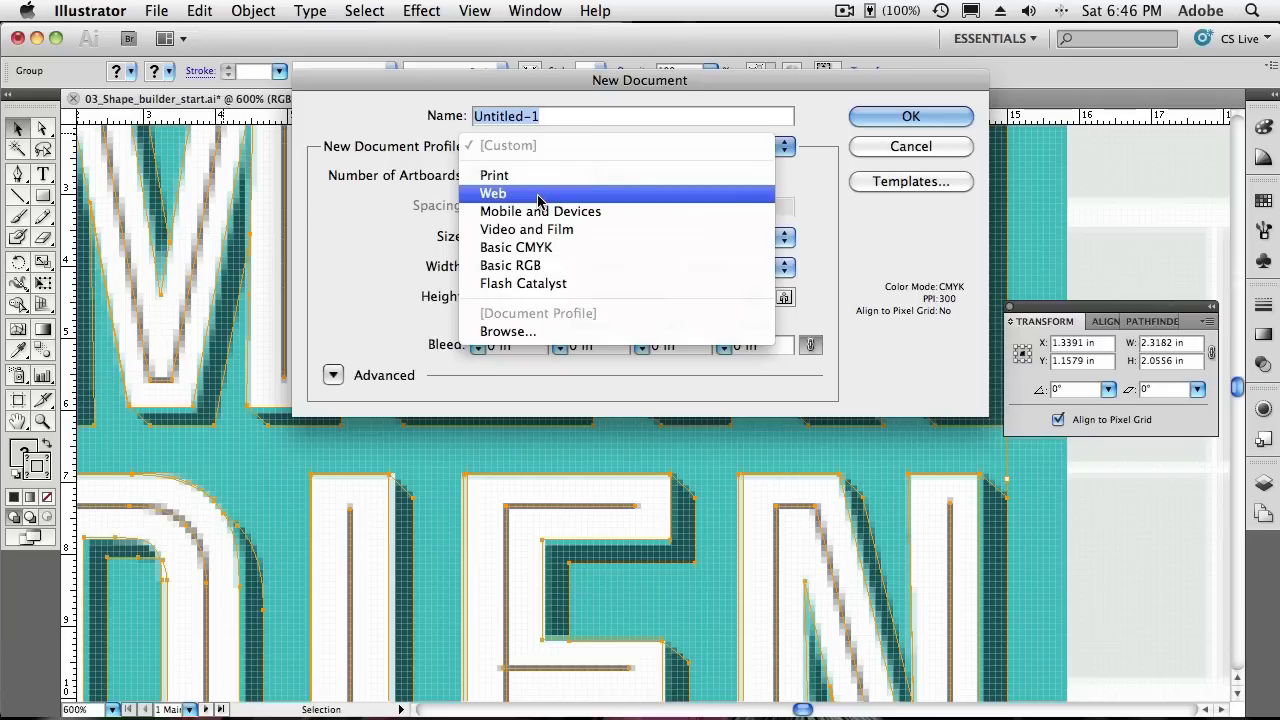
pyautogui.click(538, 195)
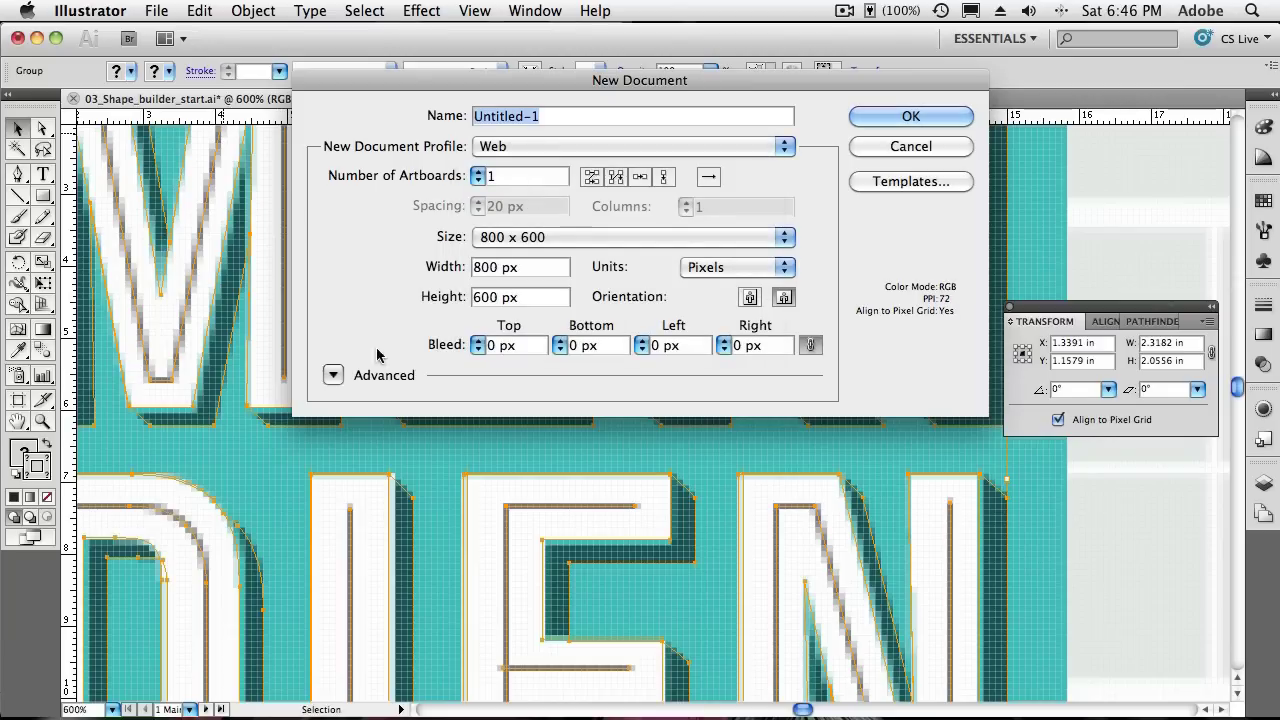
pyautogui.click(334, 377)
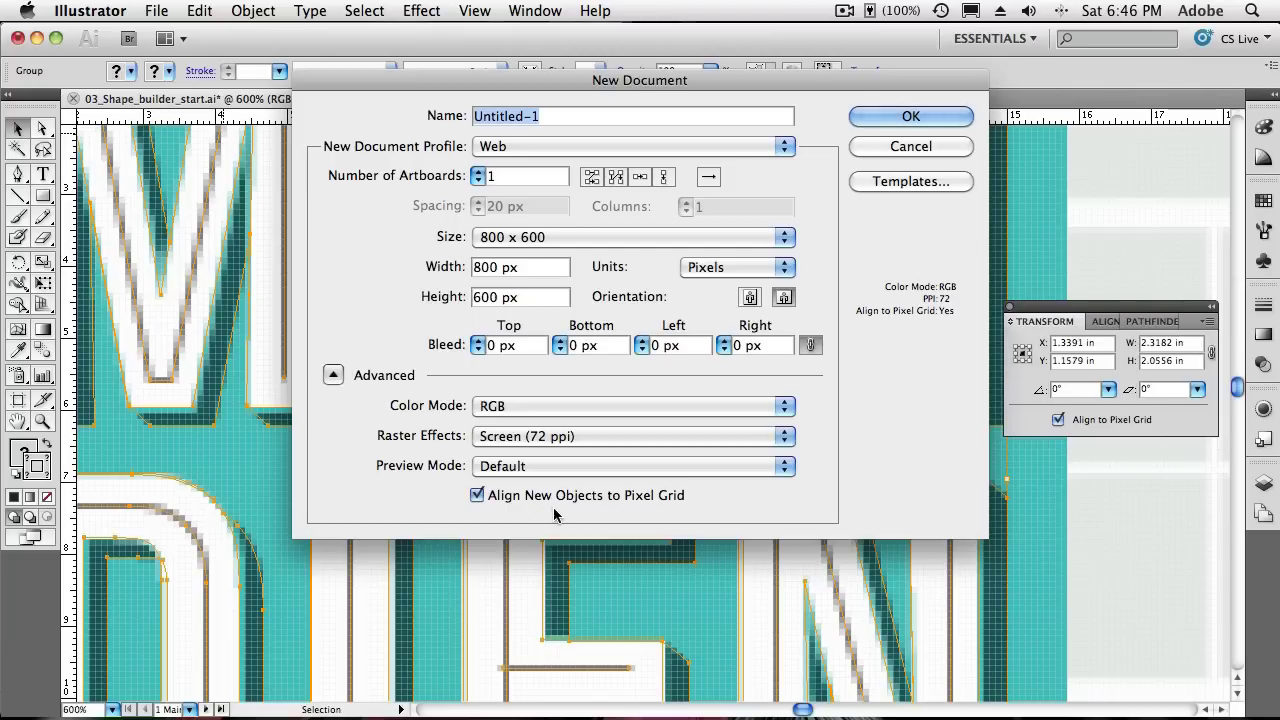
pyautogui.click(882, 149)
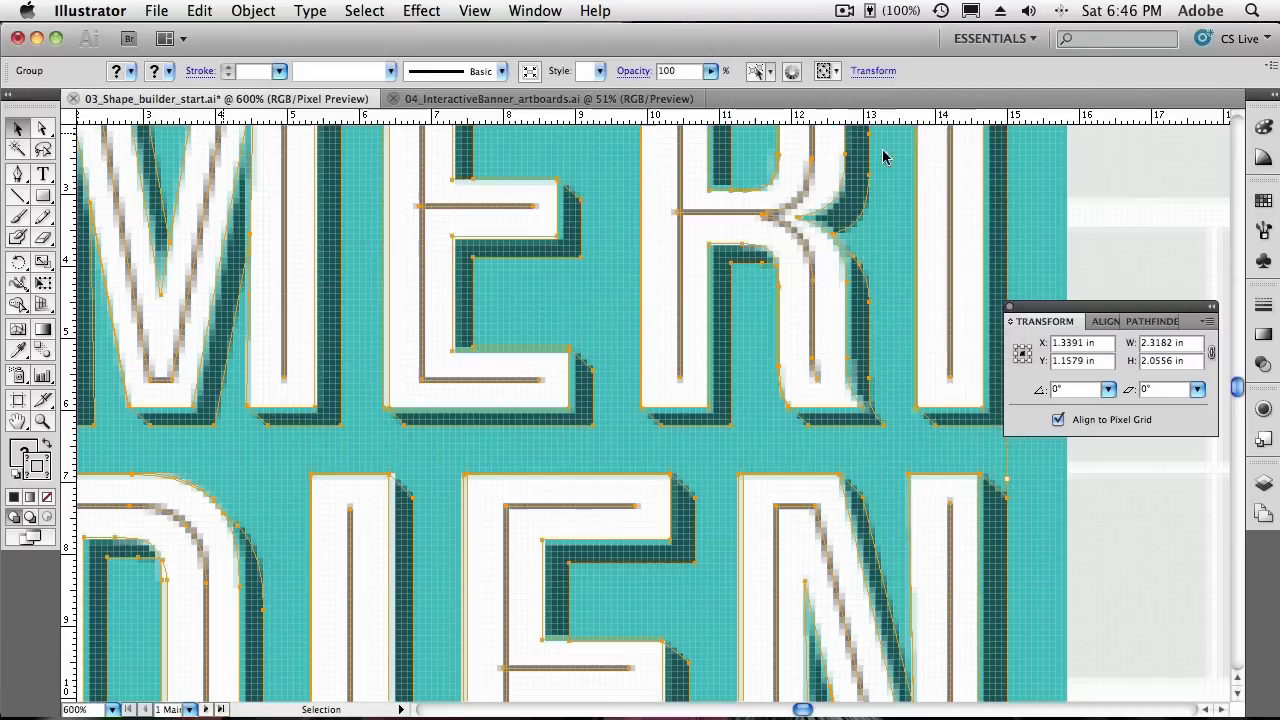
# - Close the Transform panel and switch to 04_InteractiveBanner_artboards.ai, ending on the Selection tool
pyautogui.click(1010, 308)
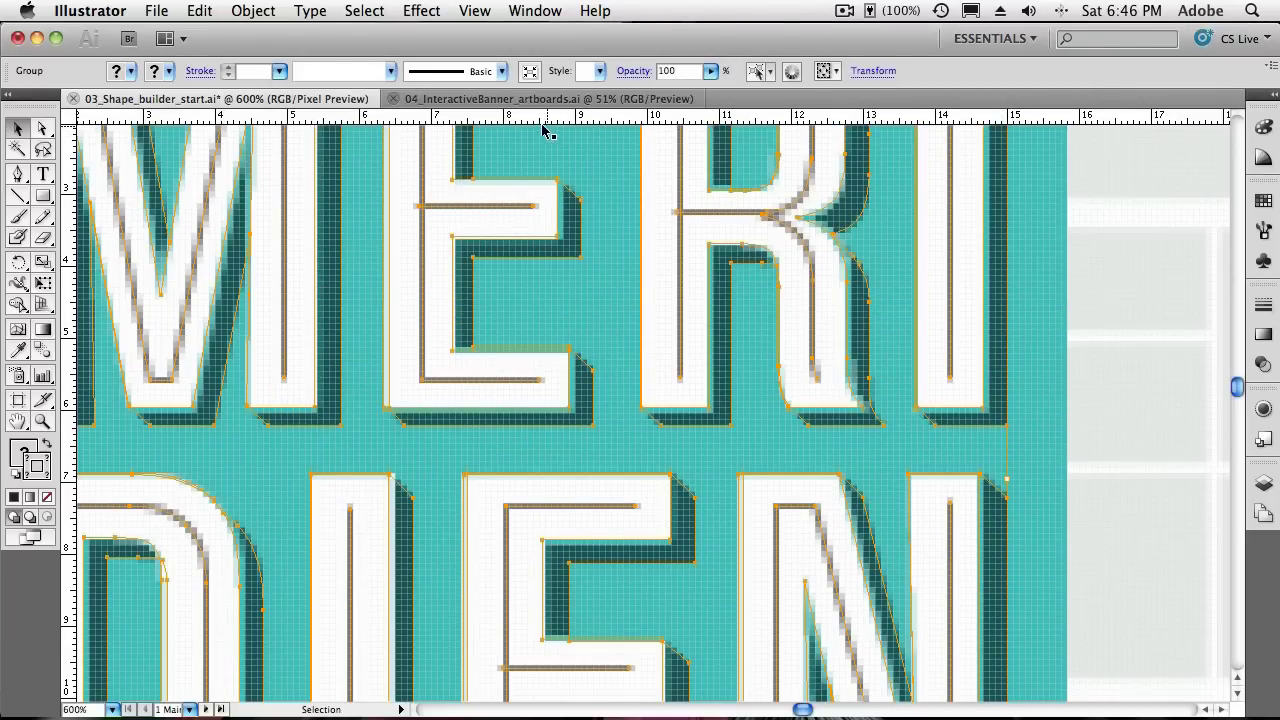
pyautogui.click(490, 100)
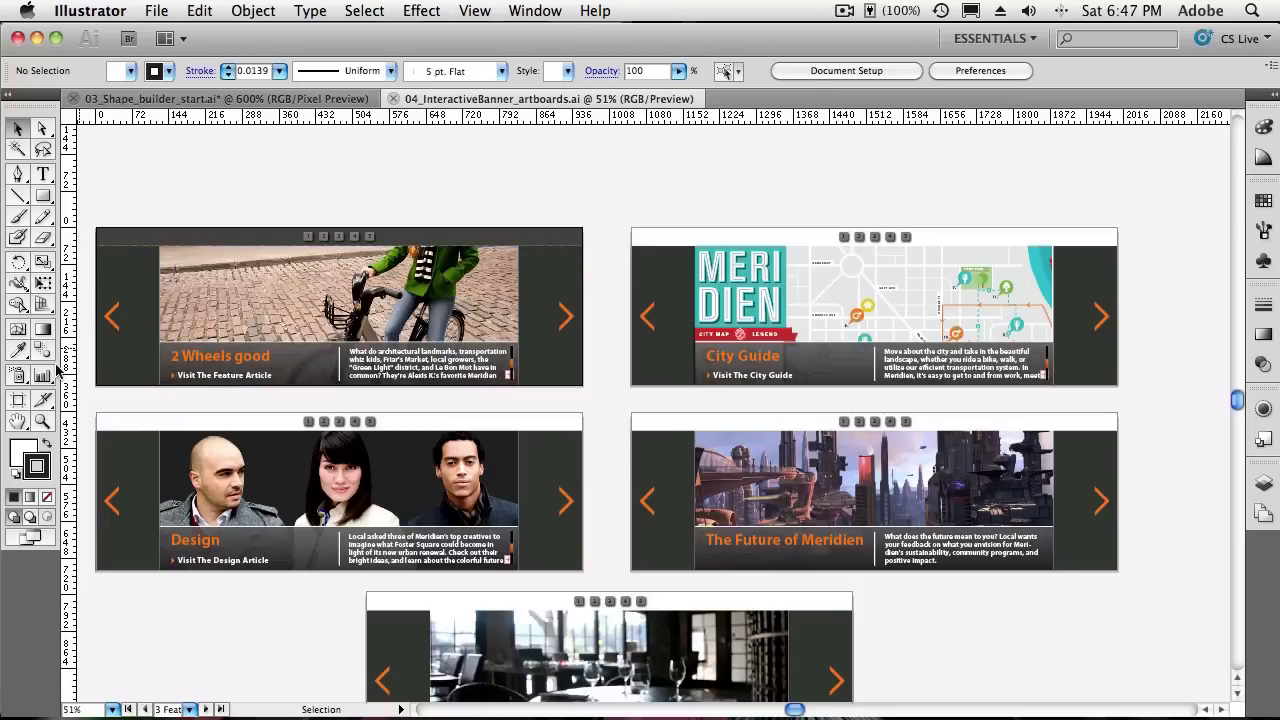
pyautogui.click(17, 399)
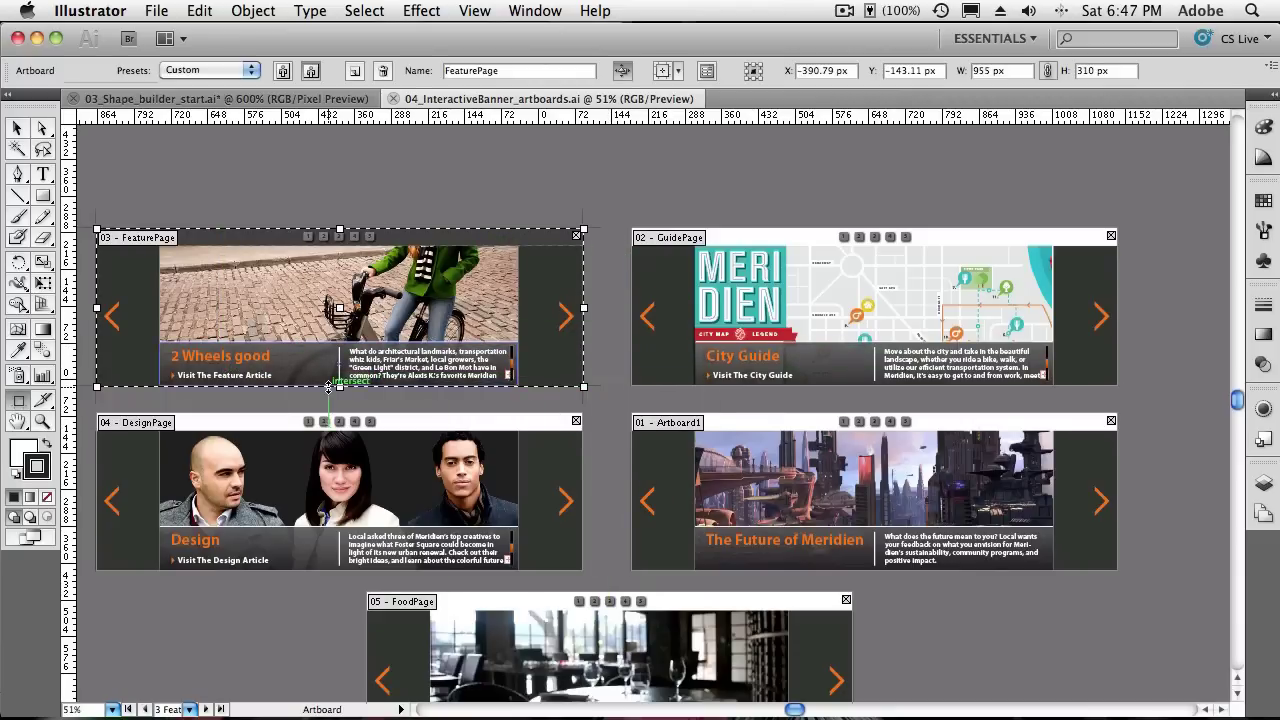
pyautogui.press('Escape')
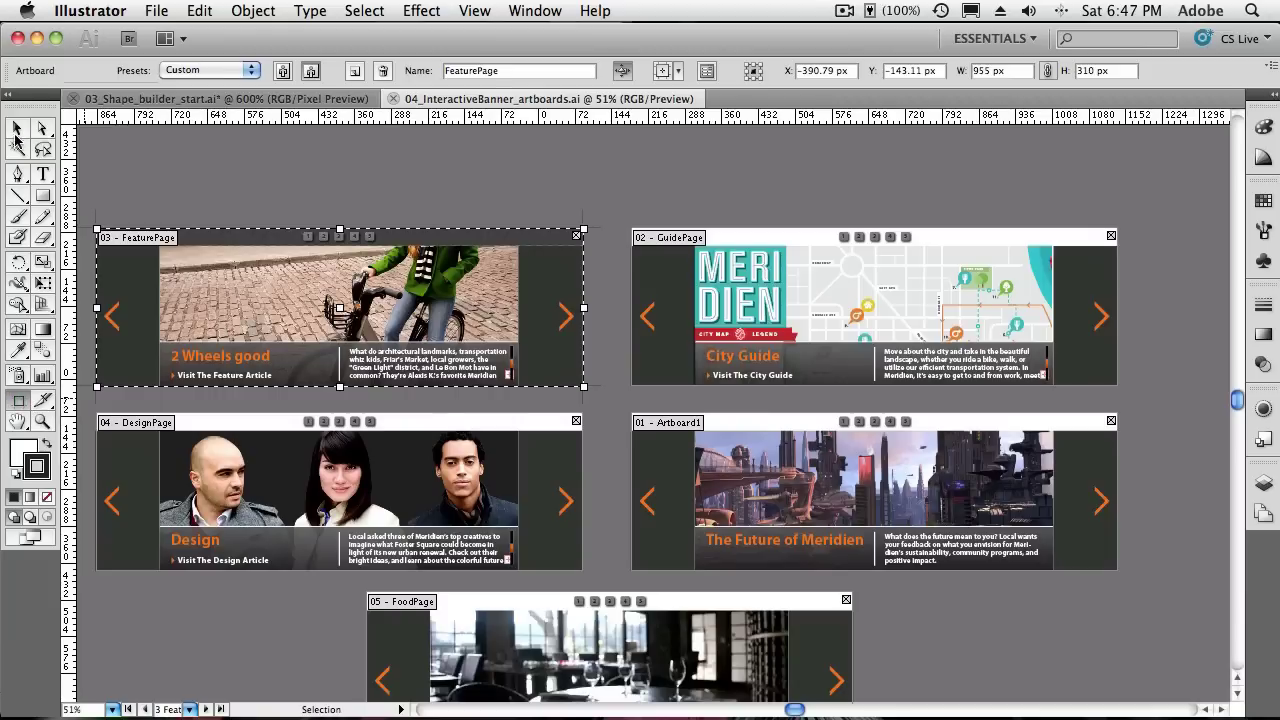
pyautogui.click(17, 128)
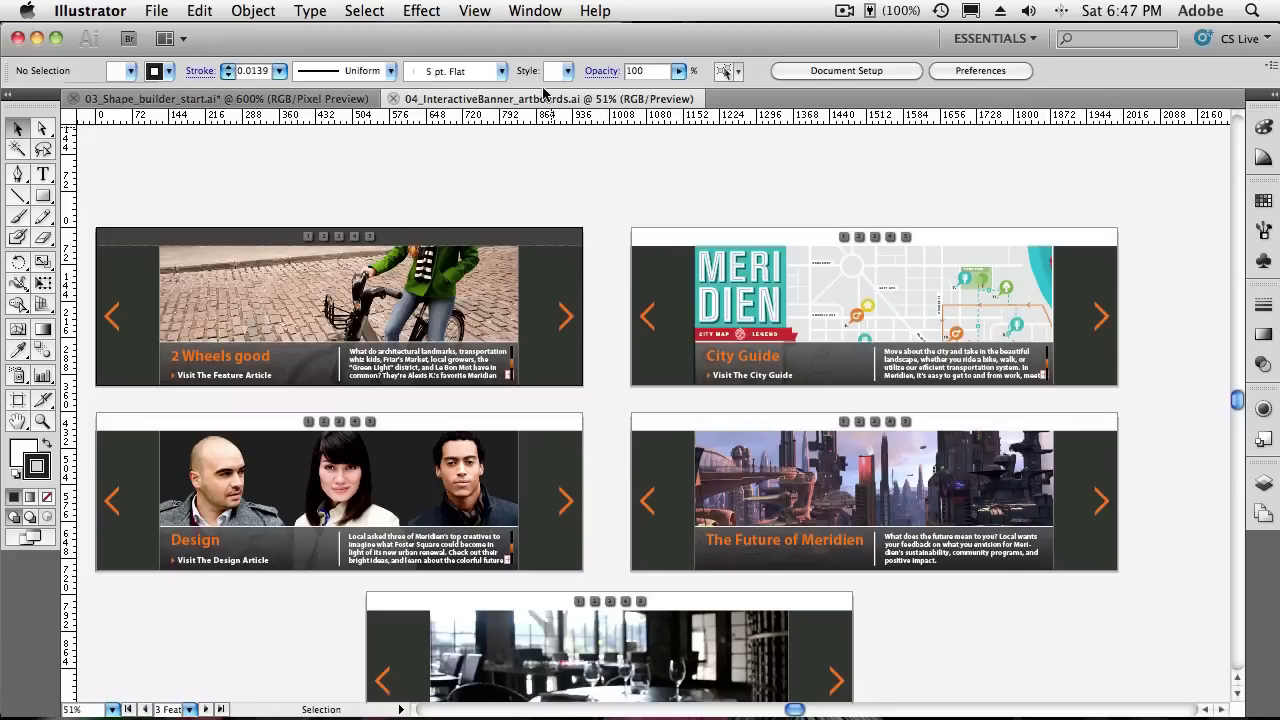
# - Float the Artboards panel, close Layers, make Artboard1 active and move the panel right
pyautogui.click(525, 12)
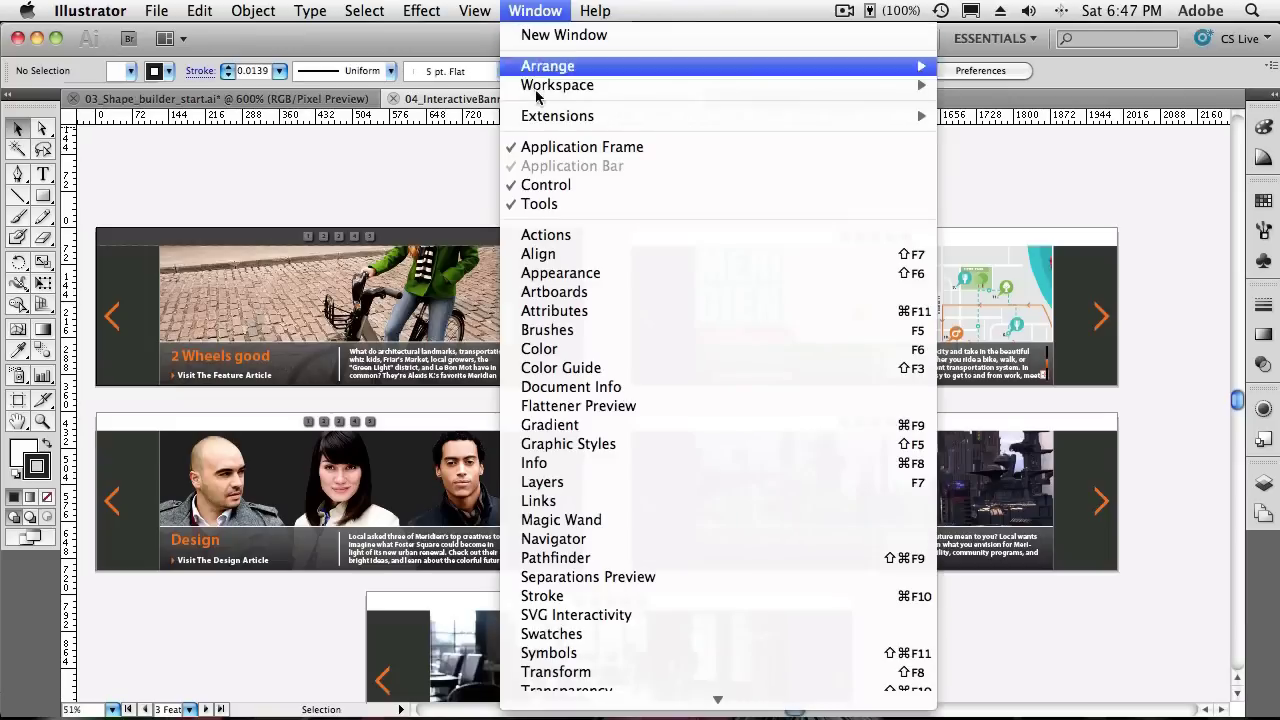
pyautogui.click(583, 293)
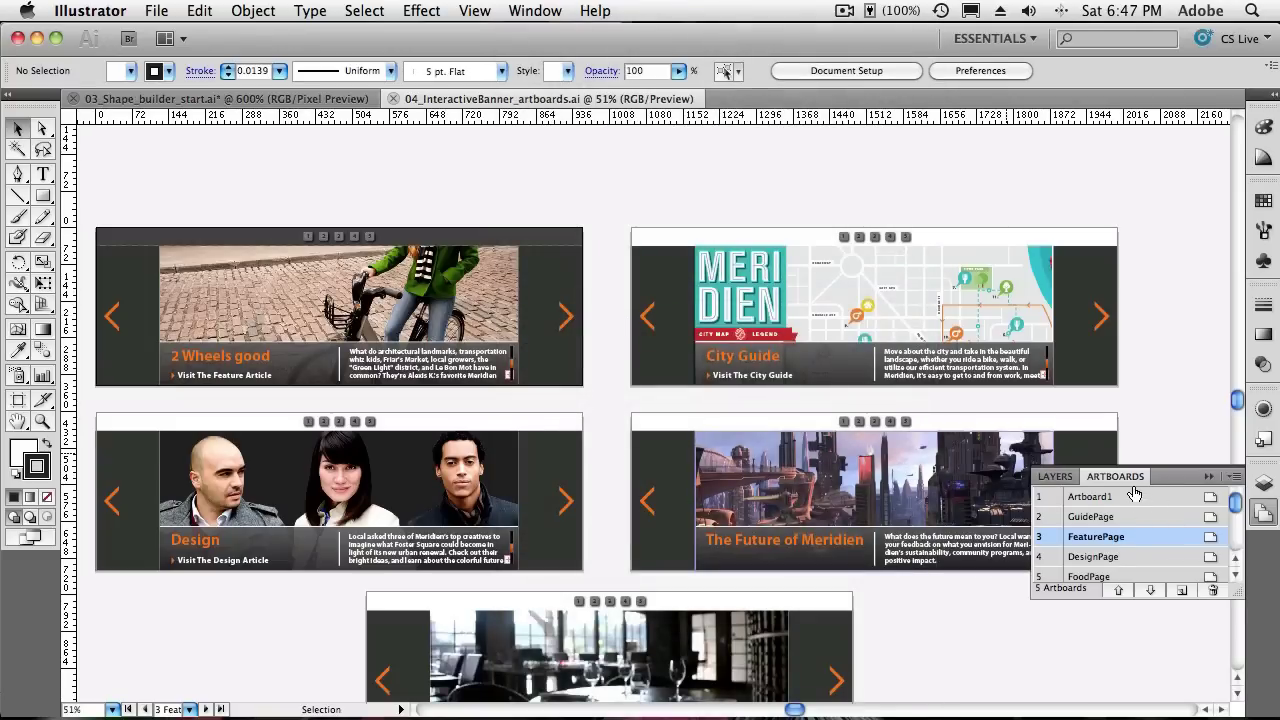
pyautogui.moveTo(1115, 476); pyautogui.dragTo(778, 297)
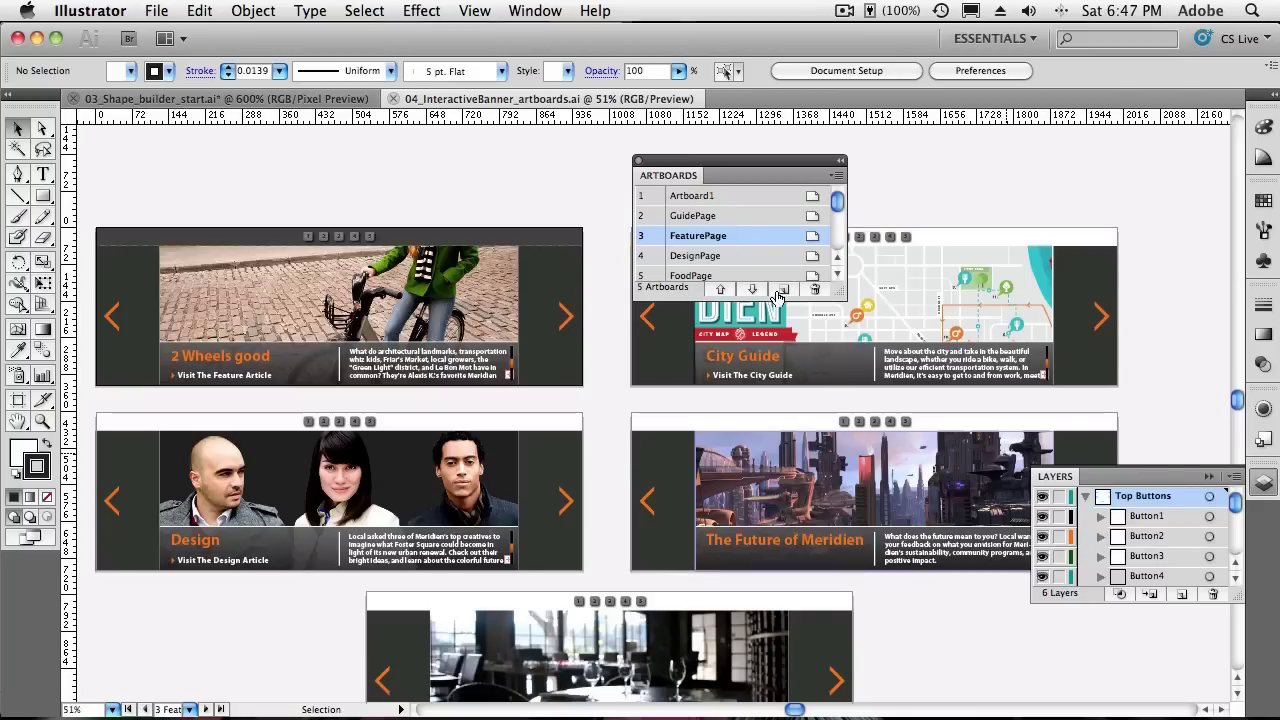
pyautogui.click(1209, 477)
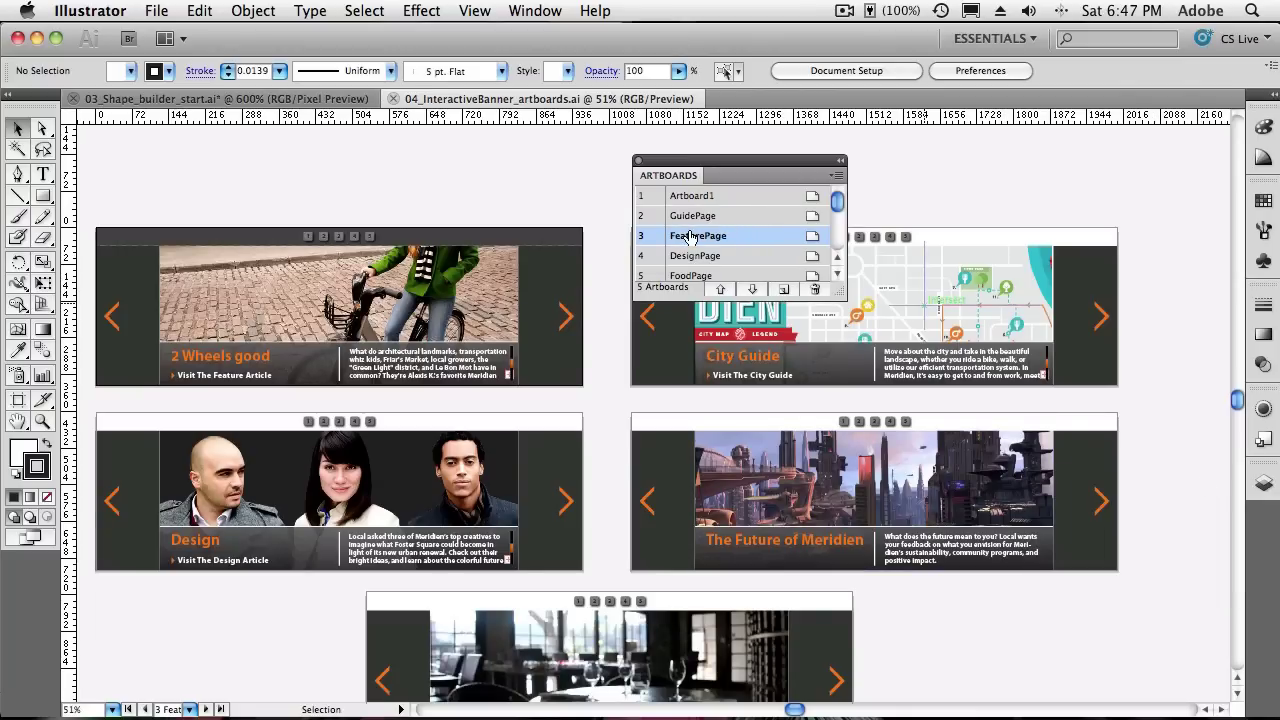
pyautogui.click(691, 199)
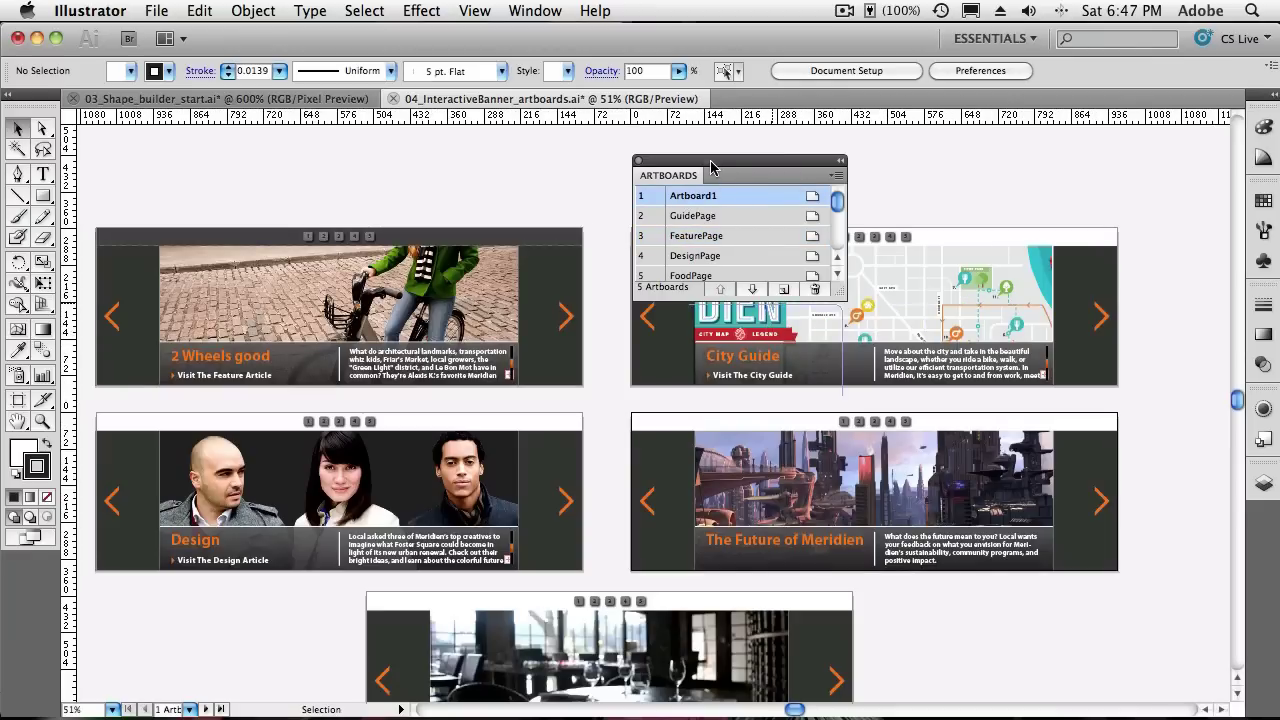
pyautogui.moveTo(711, 167); pyautogui.dragTo(901, 167)
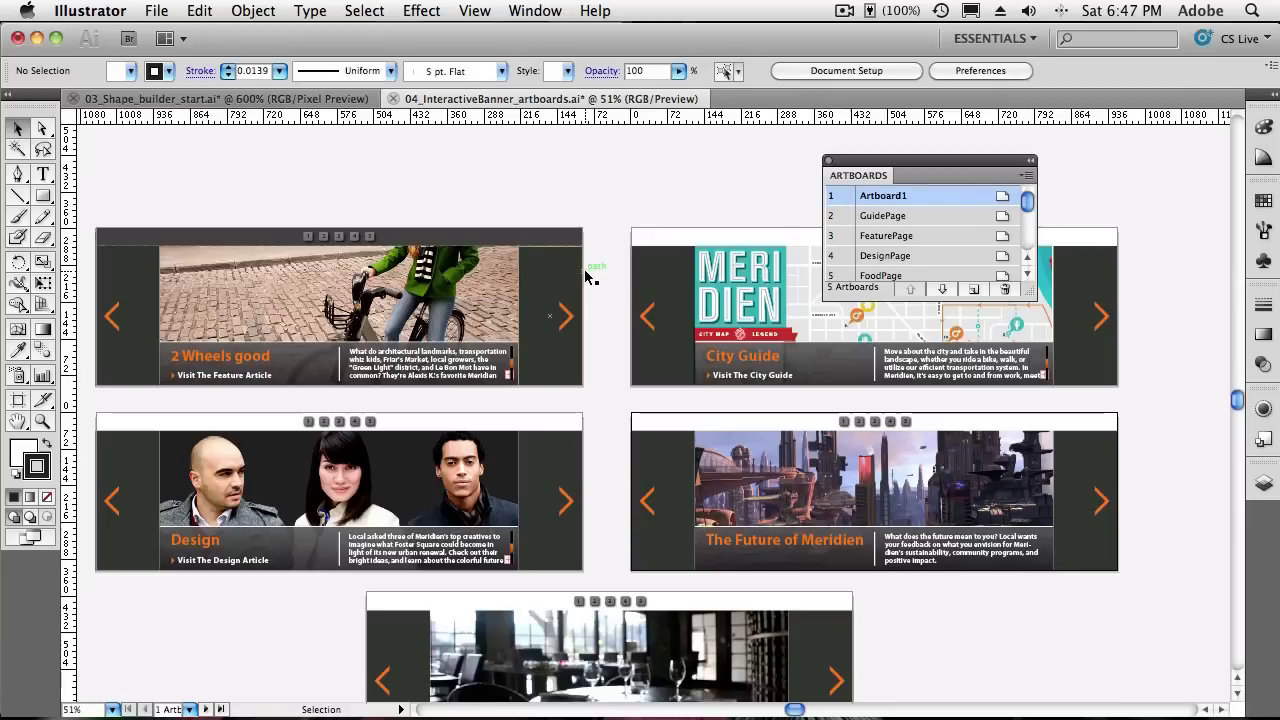
# - With the Artboard tool, give Artboard1 a new name in the Control panel's Name field
pyautogui.click(20, 401)
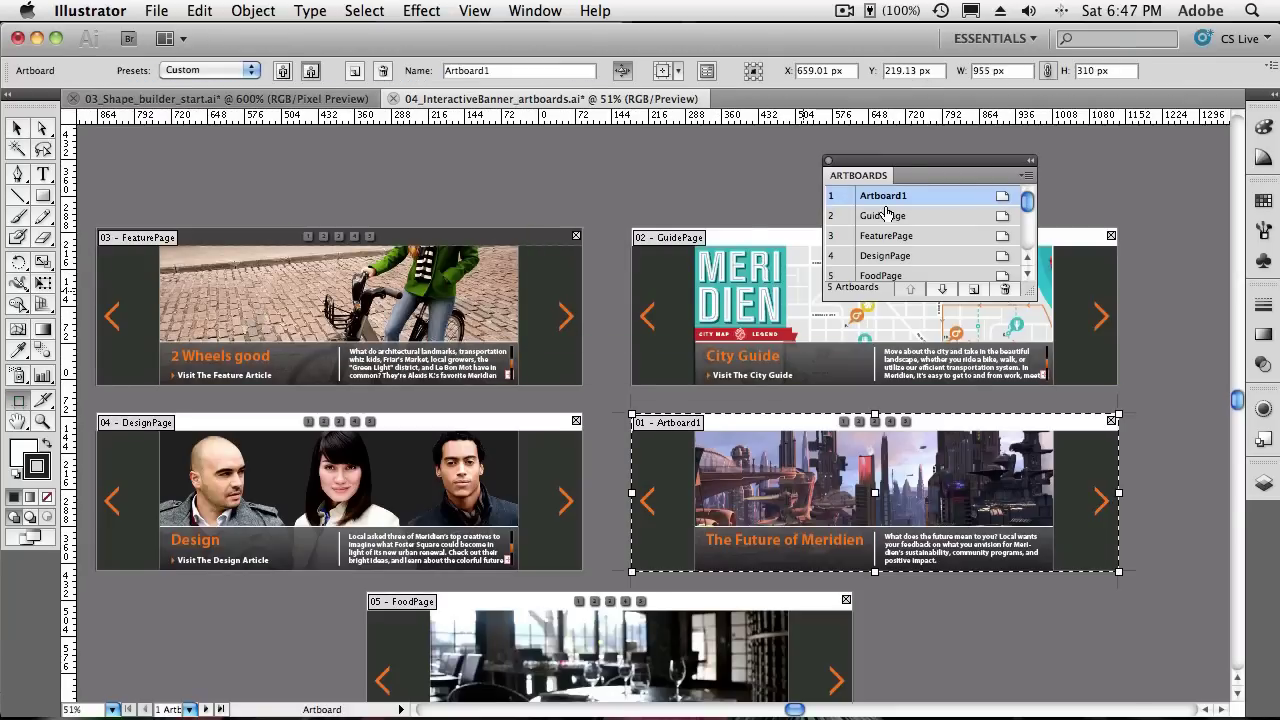
pyautogui.scroll(-1, 705, 450)
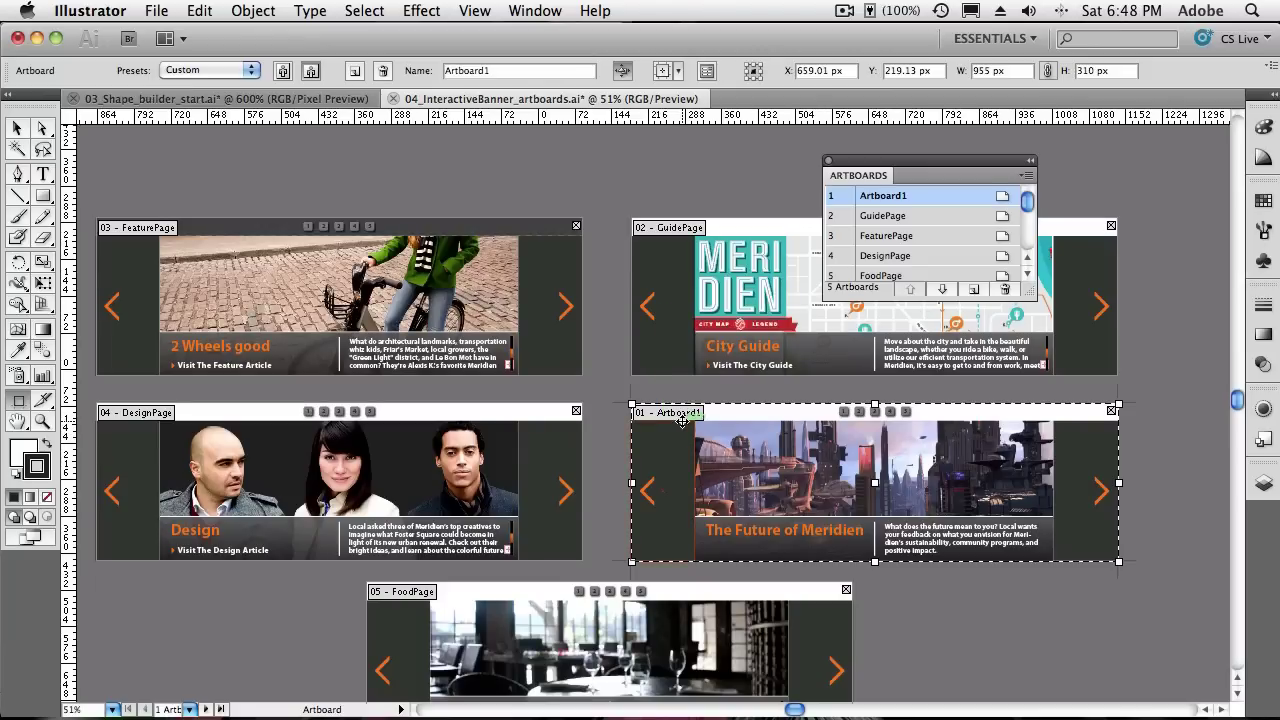
pyautogui.moveTo(682, 421); pyautogui.dragTo(566, 305)
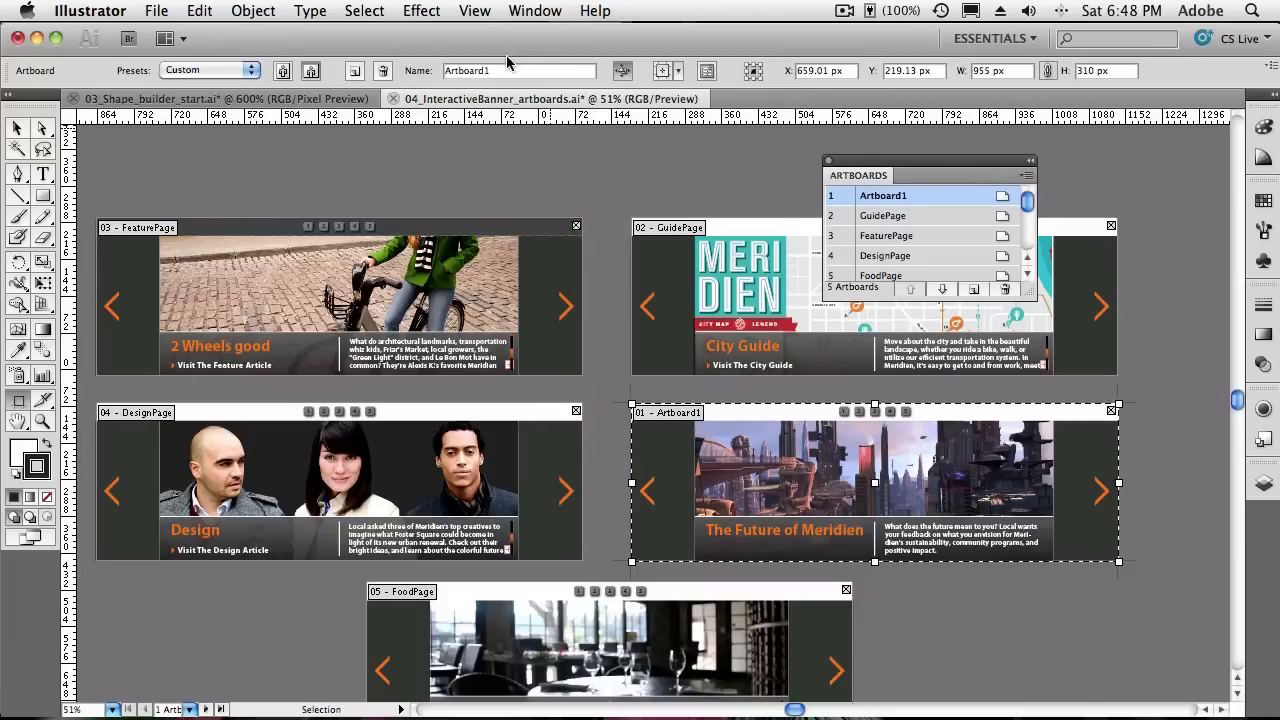
pyautogui.moveTo(492, 71); pyautogui.dragTo(424, 71)
pyautogui.write('Terry')
pyautogui.press('Tab')
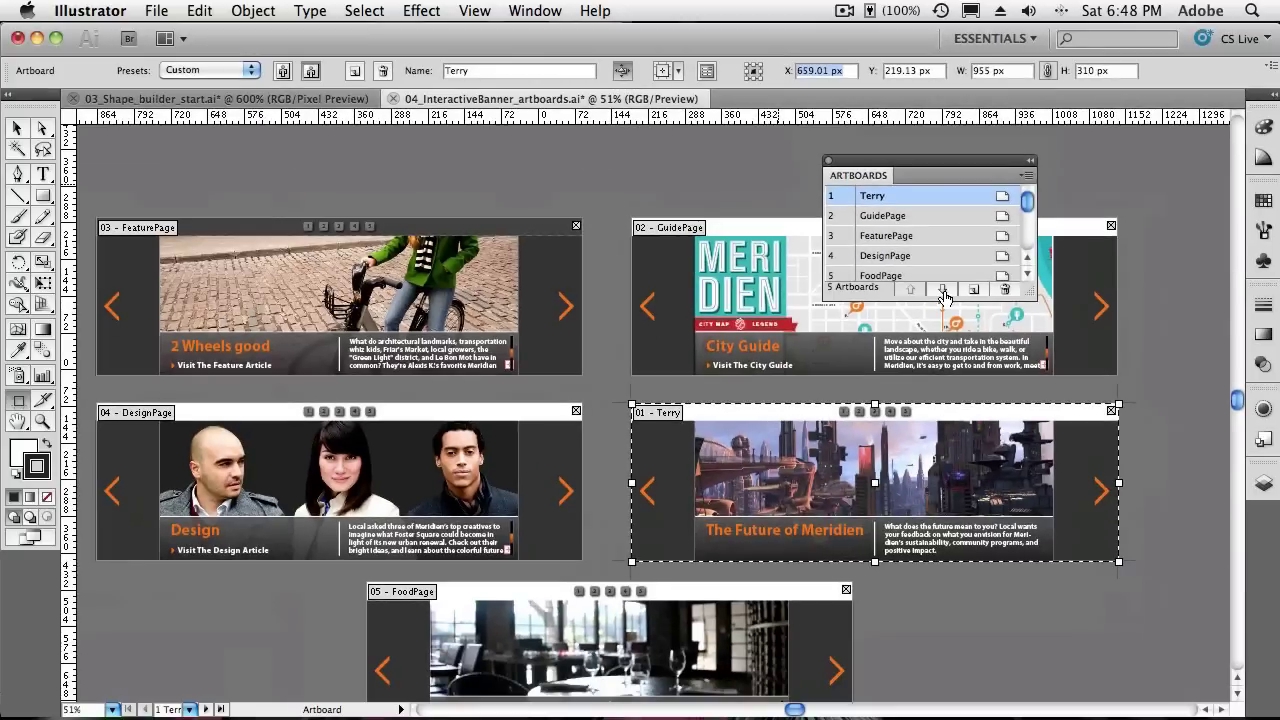
# - Select DesignPage and move it up three places so it becomes artboard 01
pyautogui.click(889, 238)
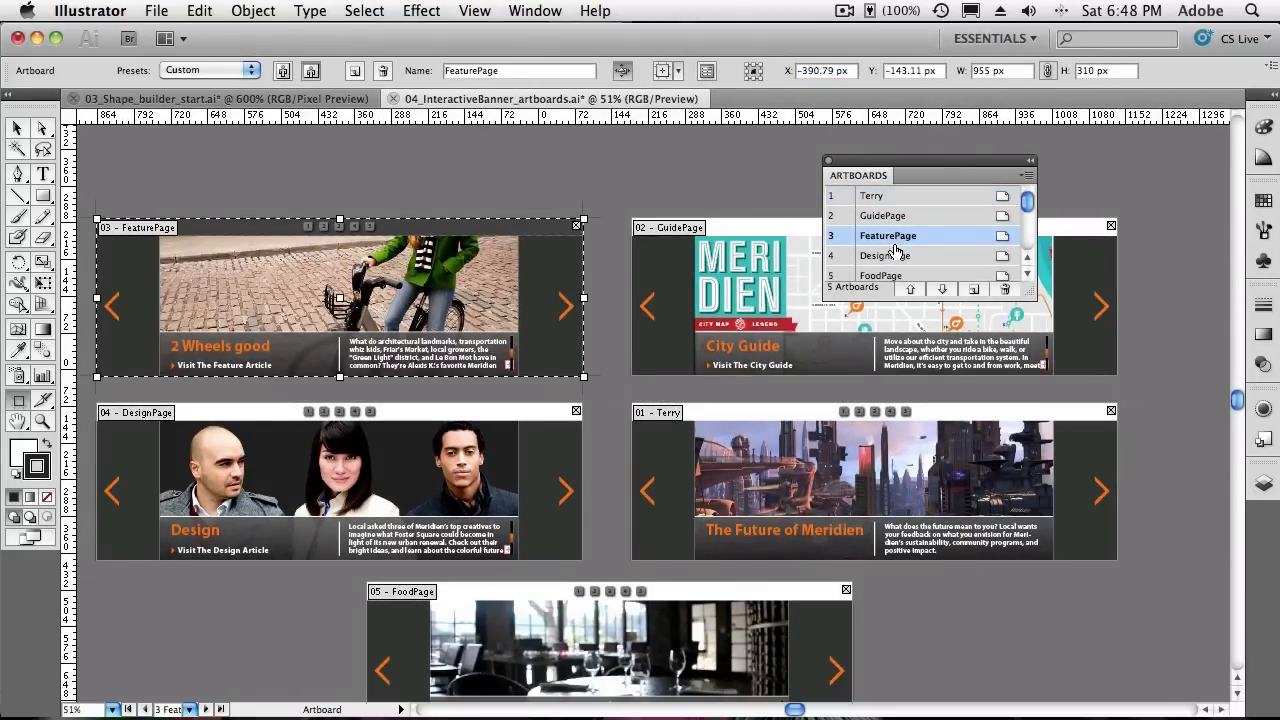
pyautogui.click(895, 255)
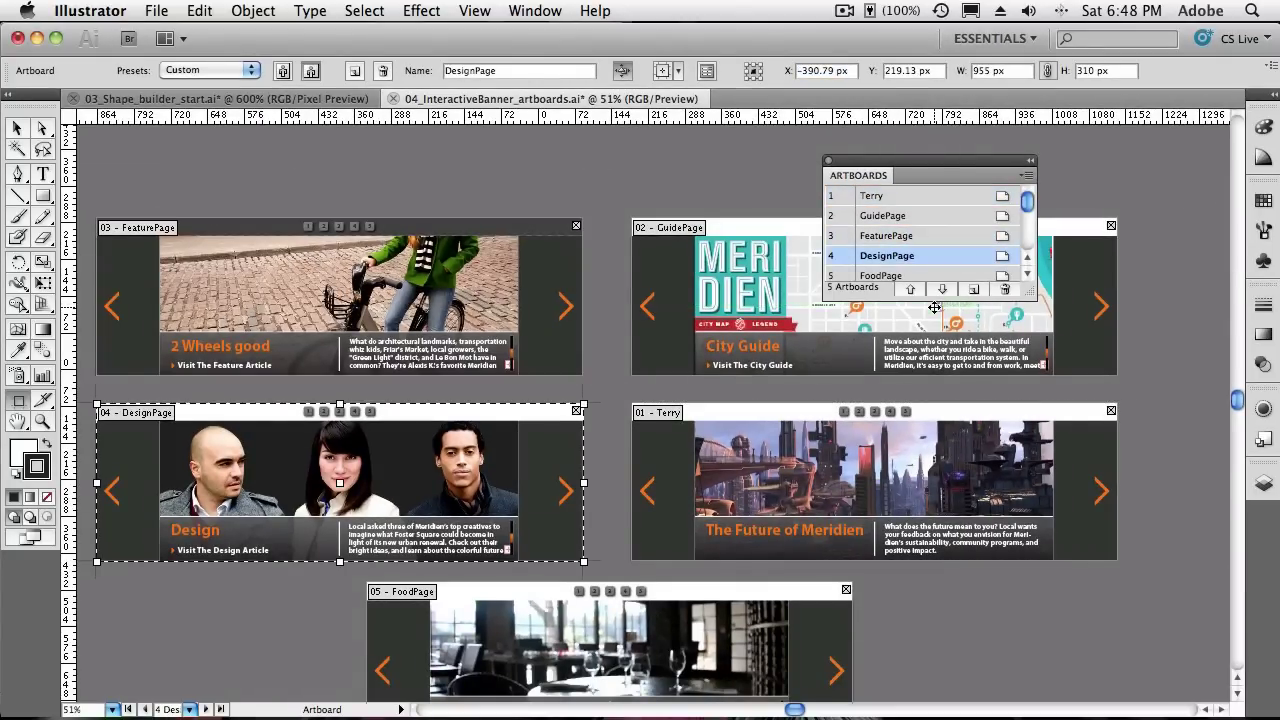
pyautogui.click(910, 289)
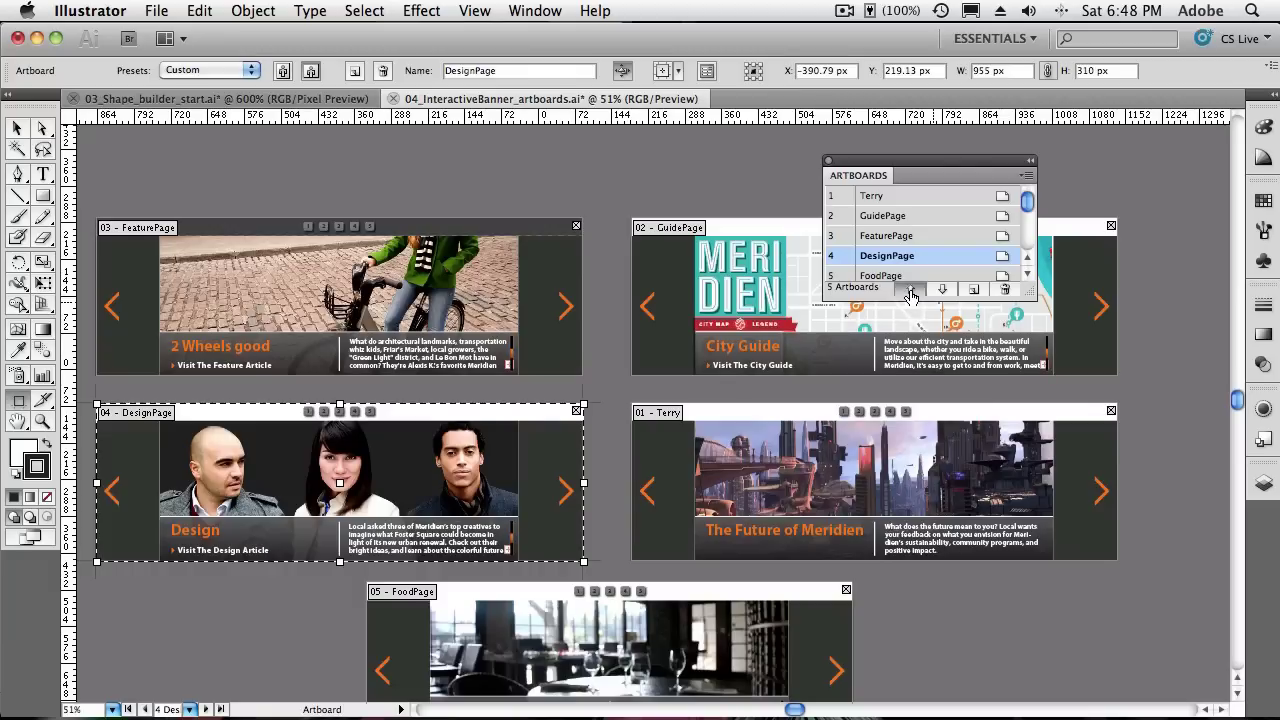
pyautogui.click(910, 289)
pyautogui.click(910, 289)
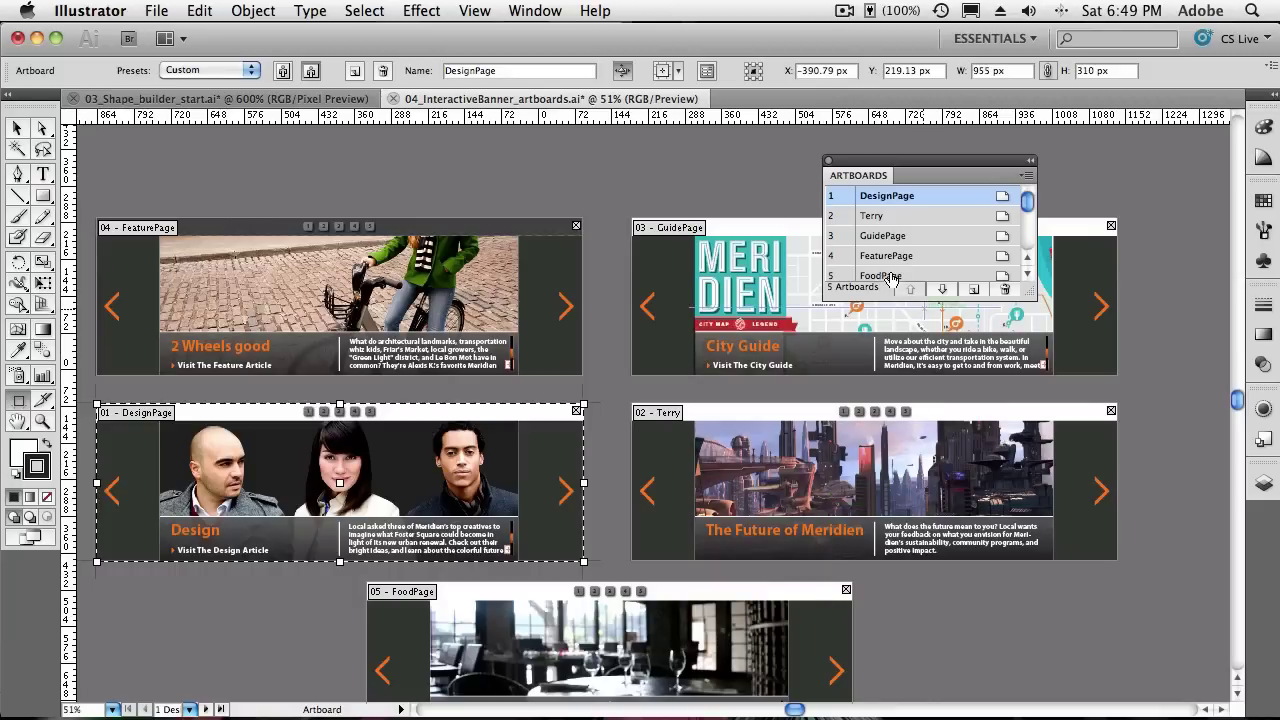
pyautogui.moveTo(978, 163); pyautogui.dragTo(672, 168)
# - In Rearrange Artboards, choose Arrange by Column with 20 pt spacing, moving artwork along
pyautogui.click(724, 177)
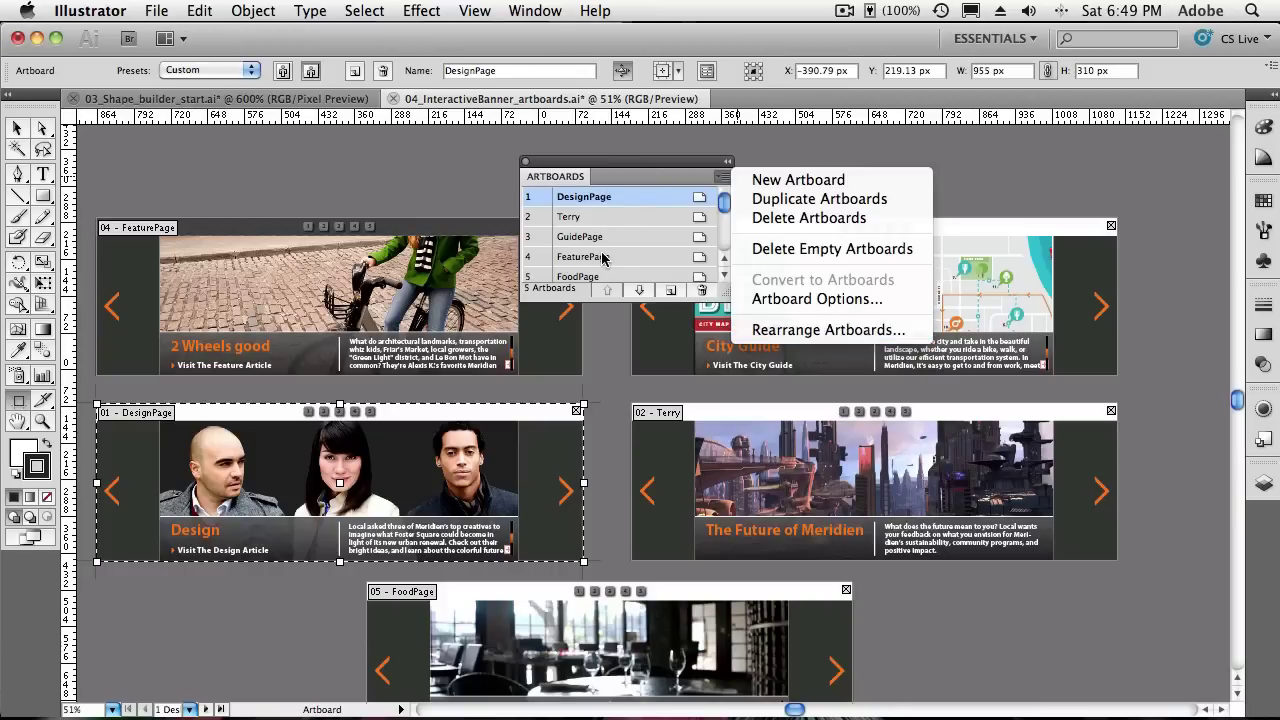
pyautogui.click(789, 330)
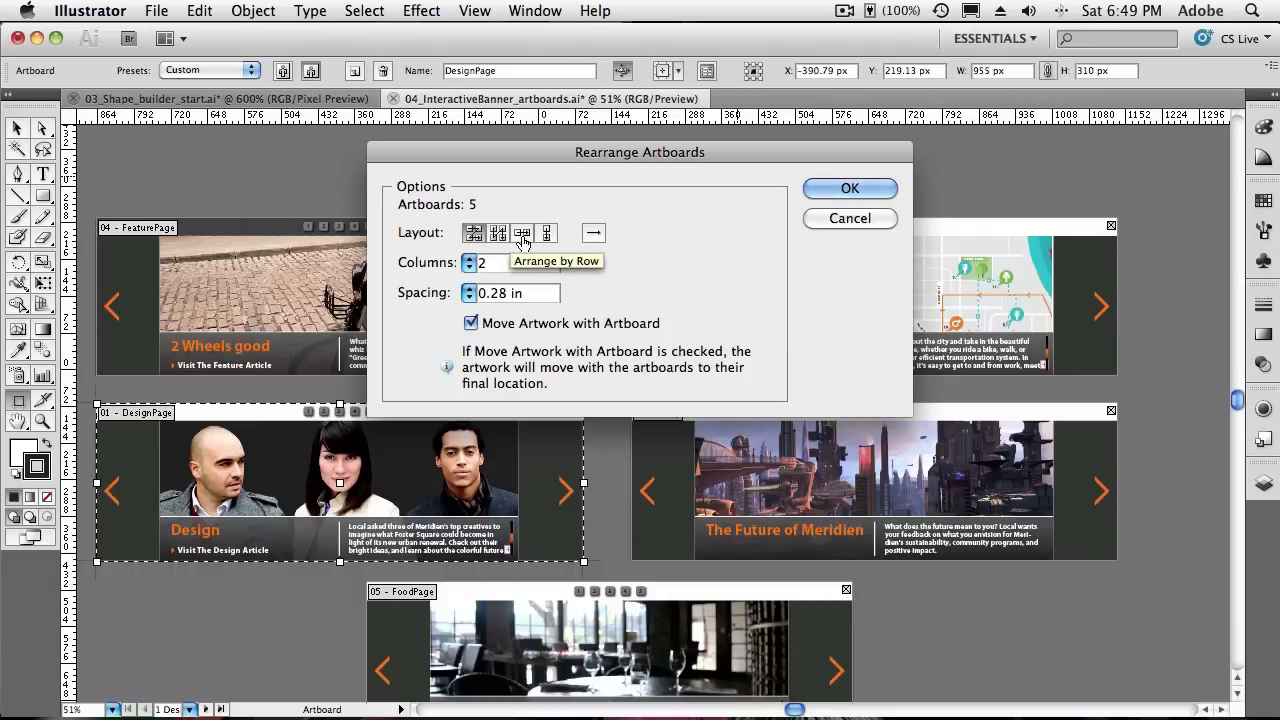
pyautogui.click(546, 233)
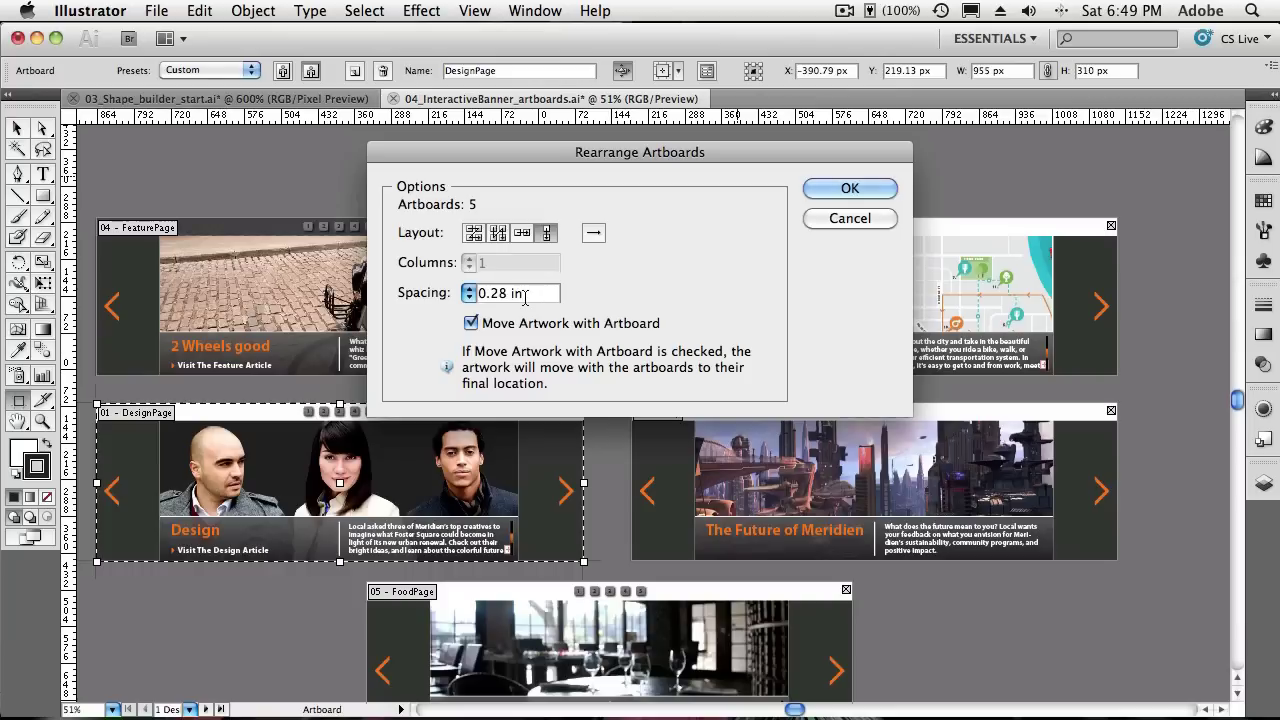
pyautogui.moveTo(525, 297); pyautogui.dragTo(468, 293)
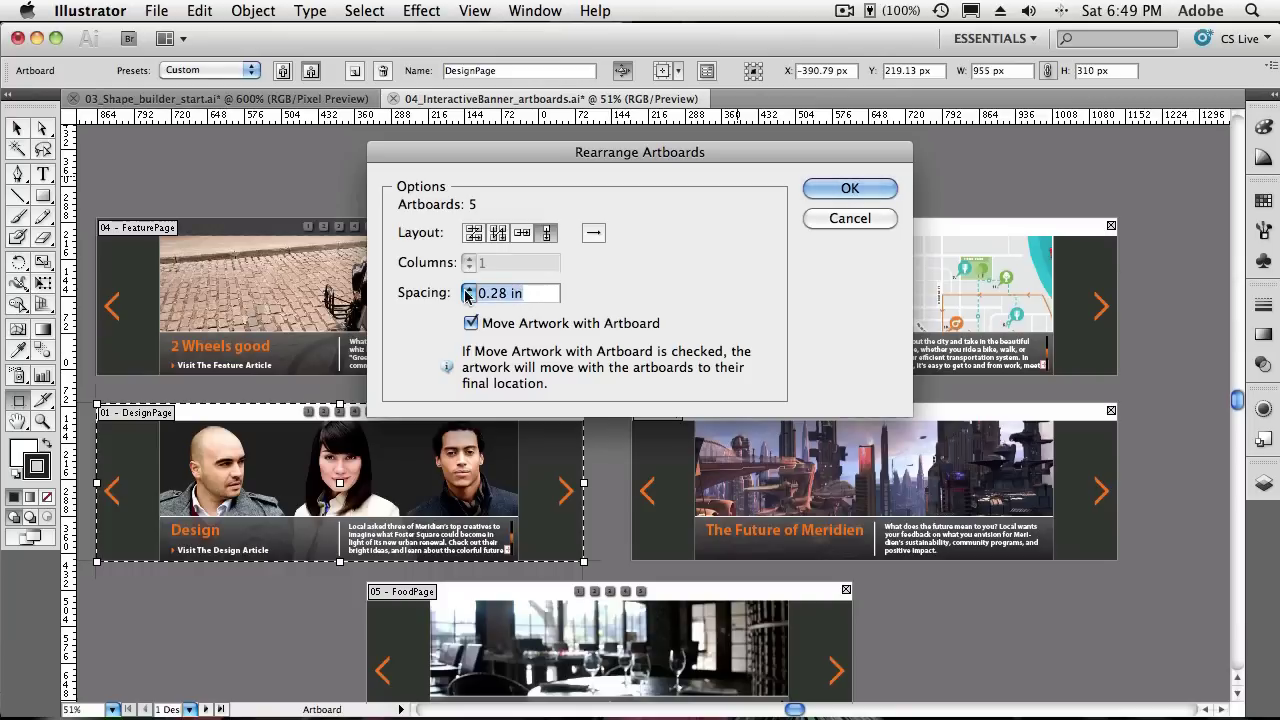
pyautogui.write('20')
pyautogui.write('x')
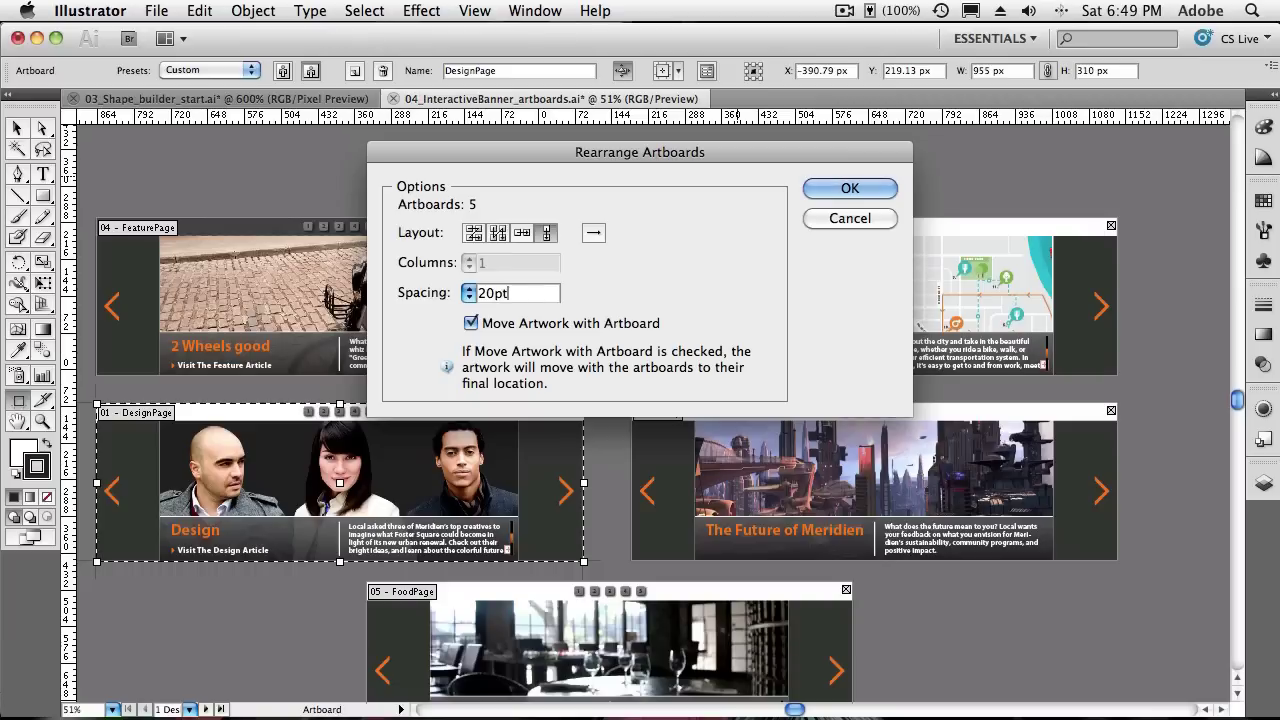
pyautogui.press('Tab')
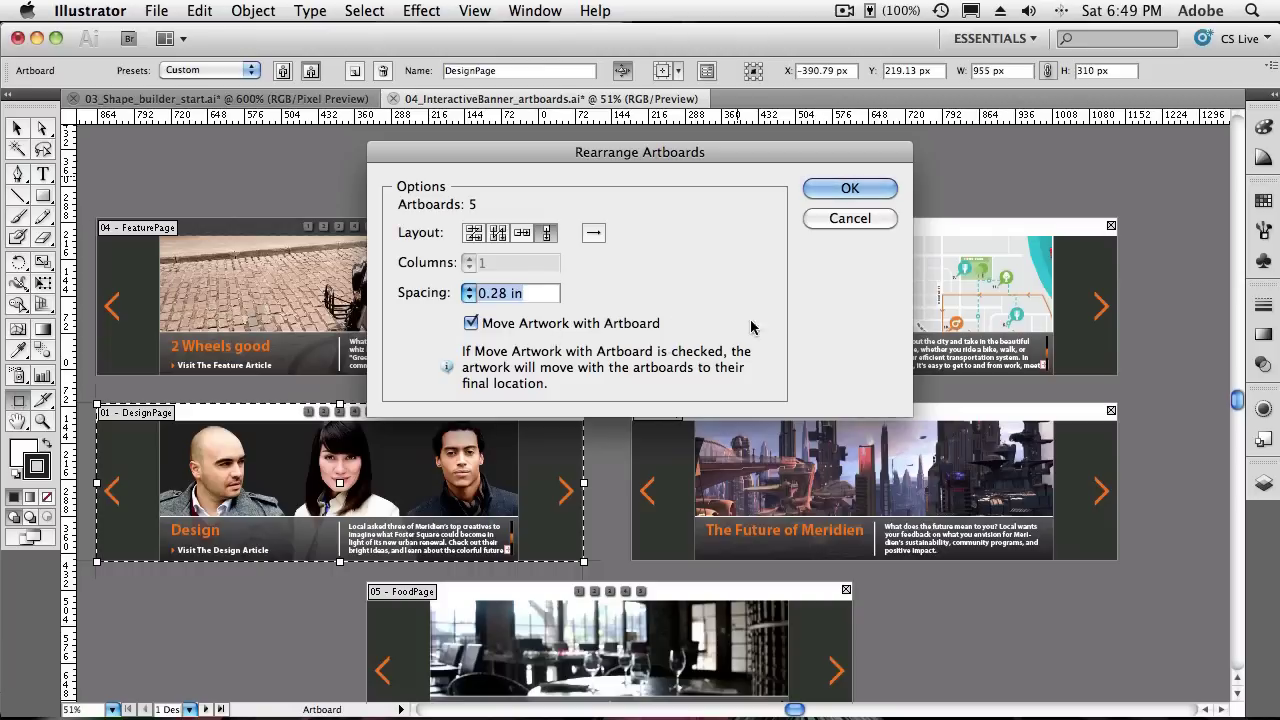
# - Apply the single-column arrangement and move the Artboards panel clear of the stacked banners
pyautogui.click(847, 190)
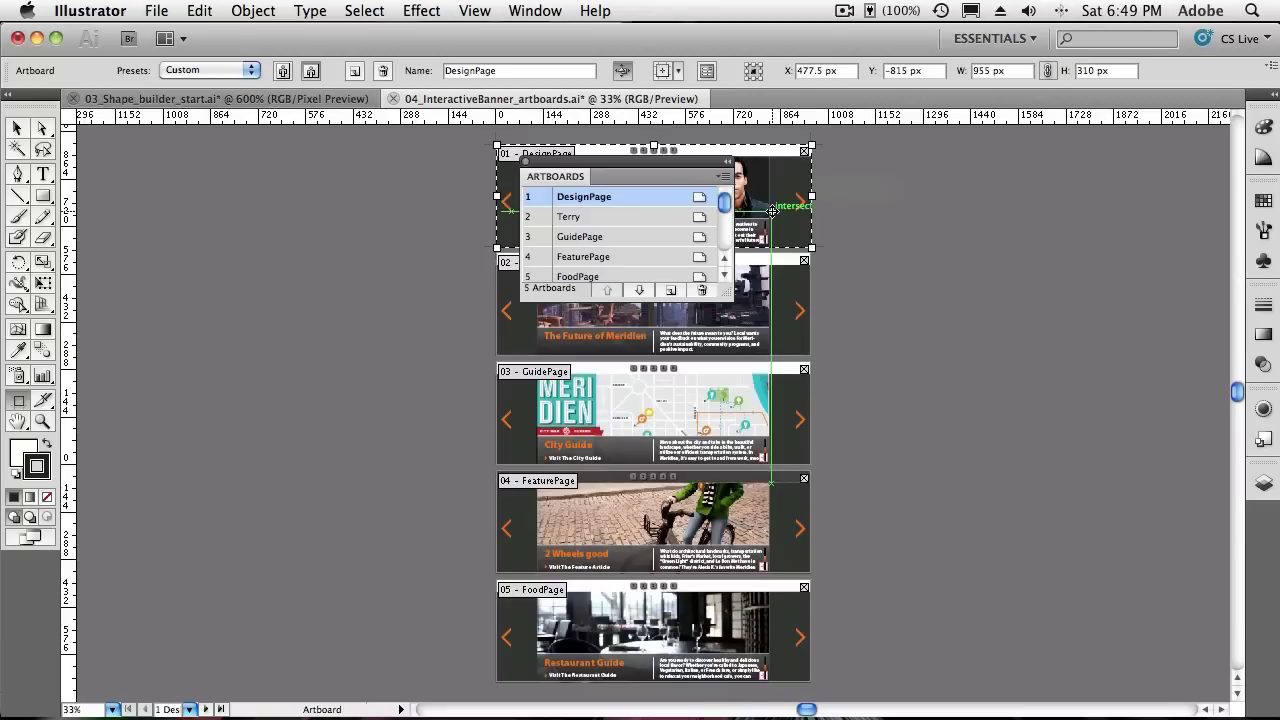
pyautogui.moveTo(633, 166); pyautogui.dragTo(1010, 196)
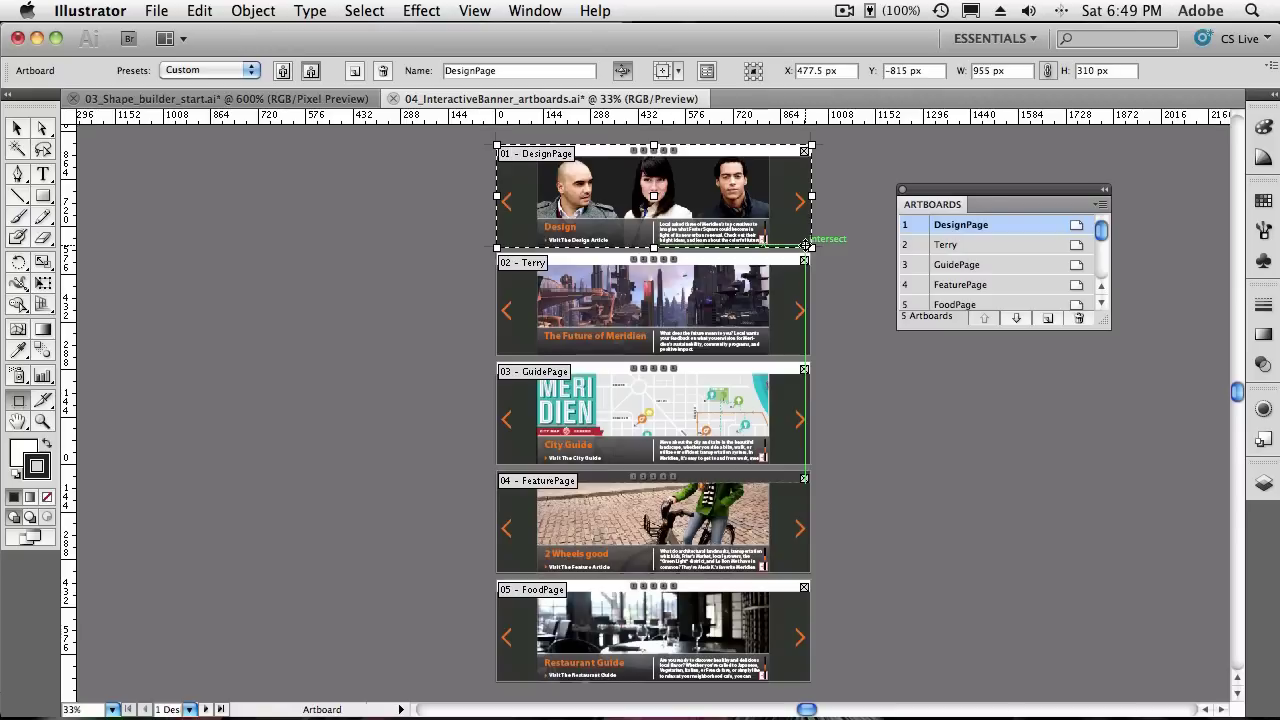